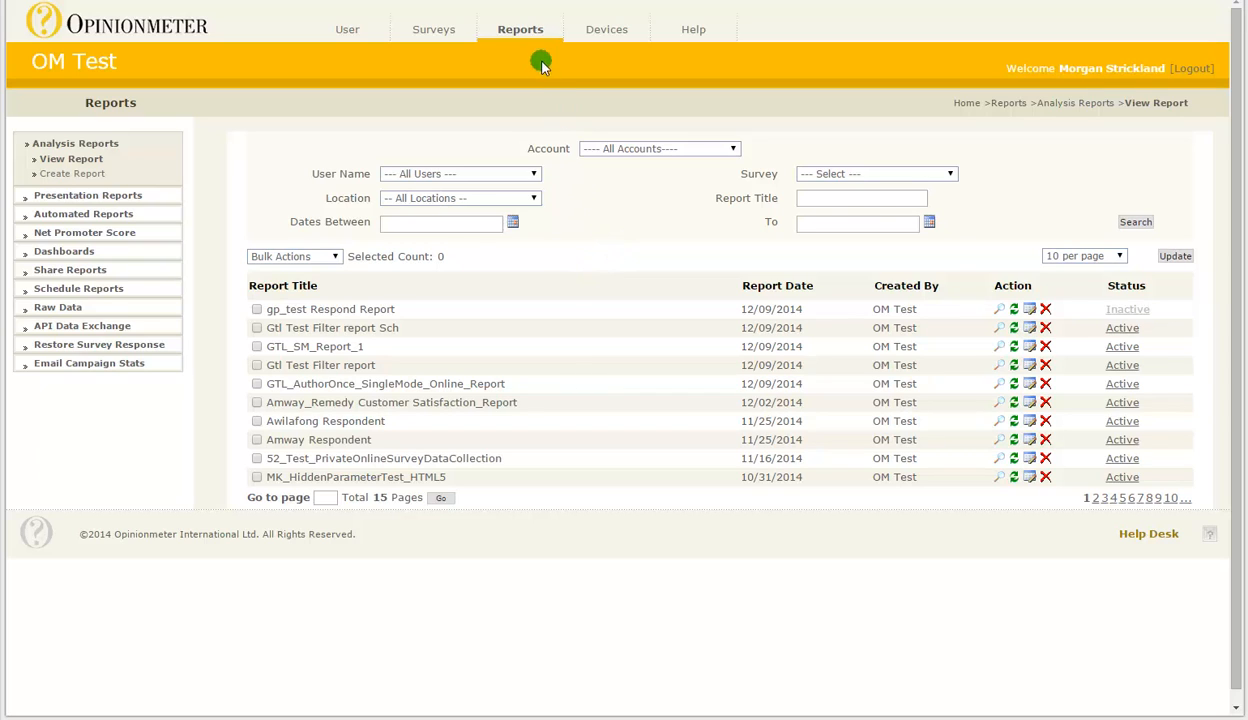
Step: Open the raw data export form and choose Multi Mode Test Survey as the survey
{"action": "left_click", "coordinate": [80, 308]}
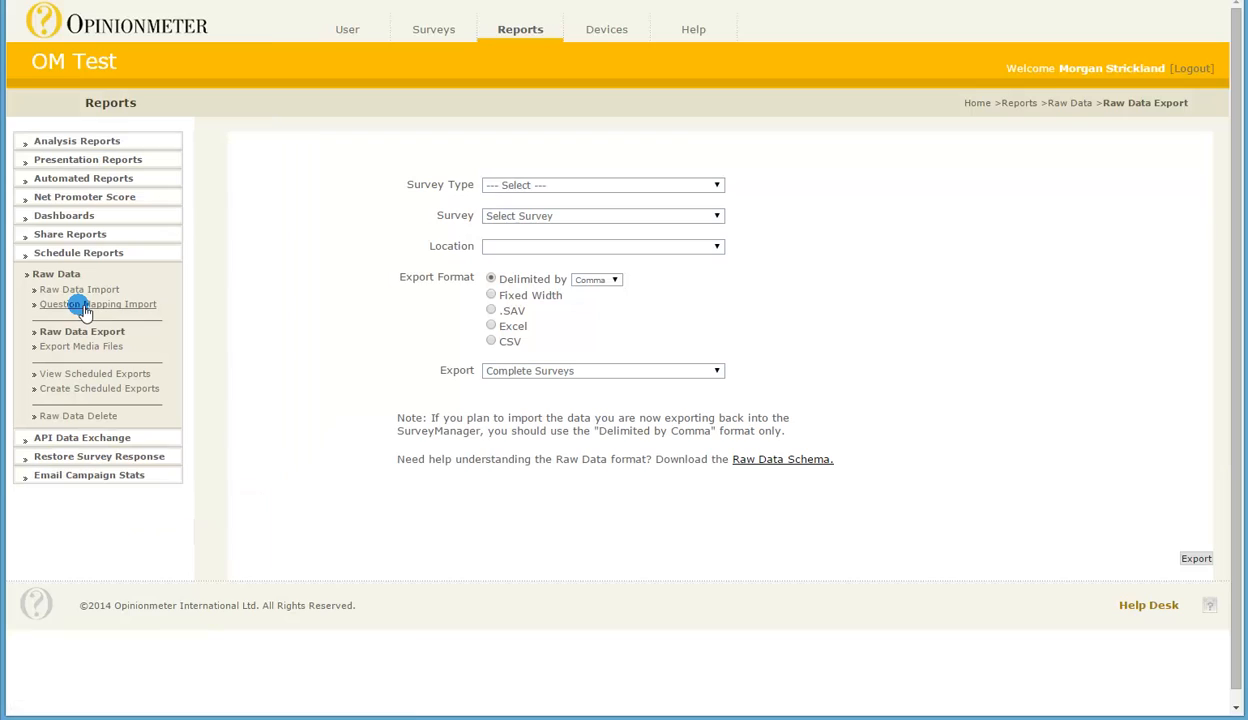
{"action": "left_click", "coordinate": [566, 218]}
{"action": "type", "text": "mult"}
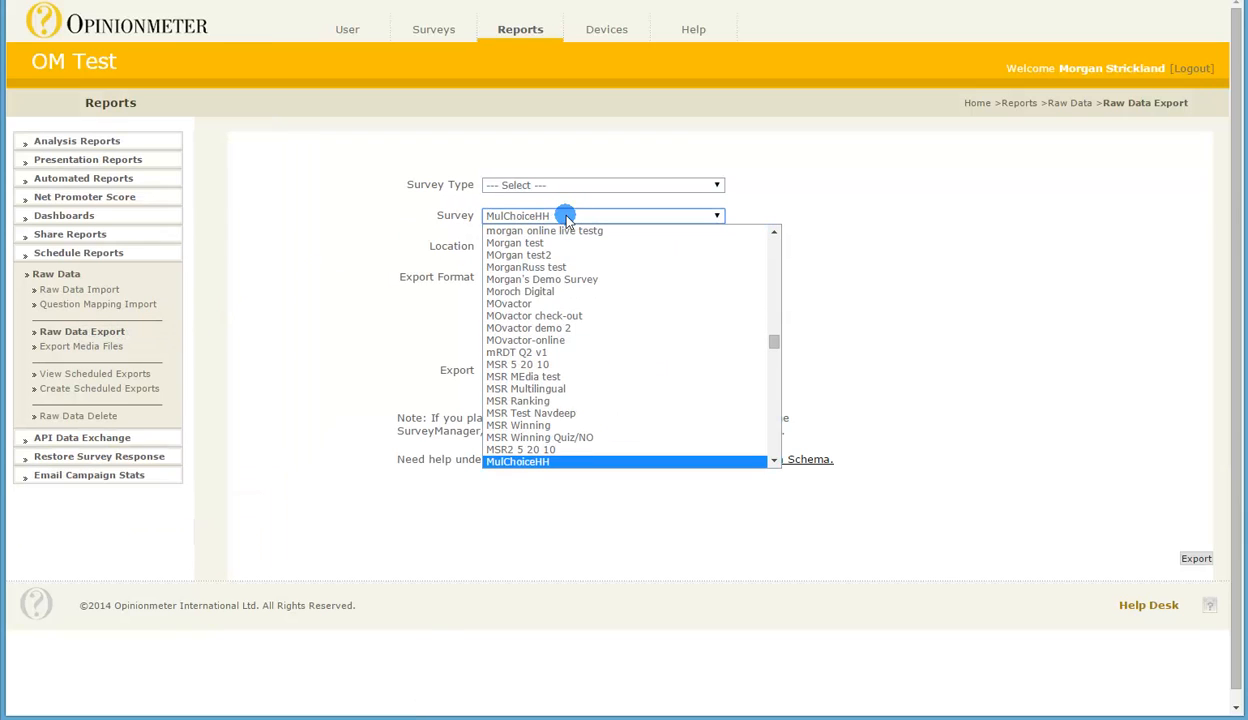
{"action": "key", "text": "Down"}
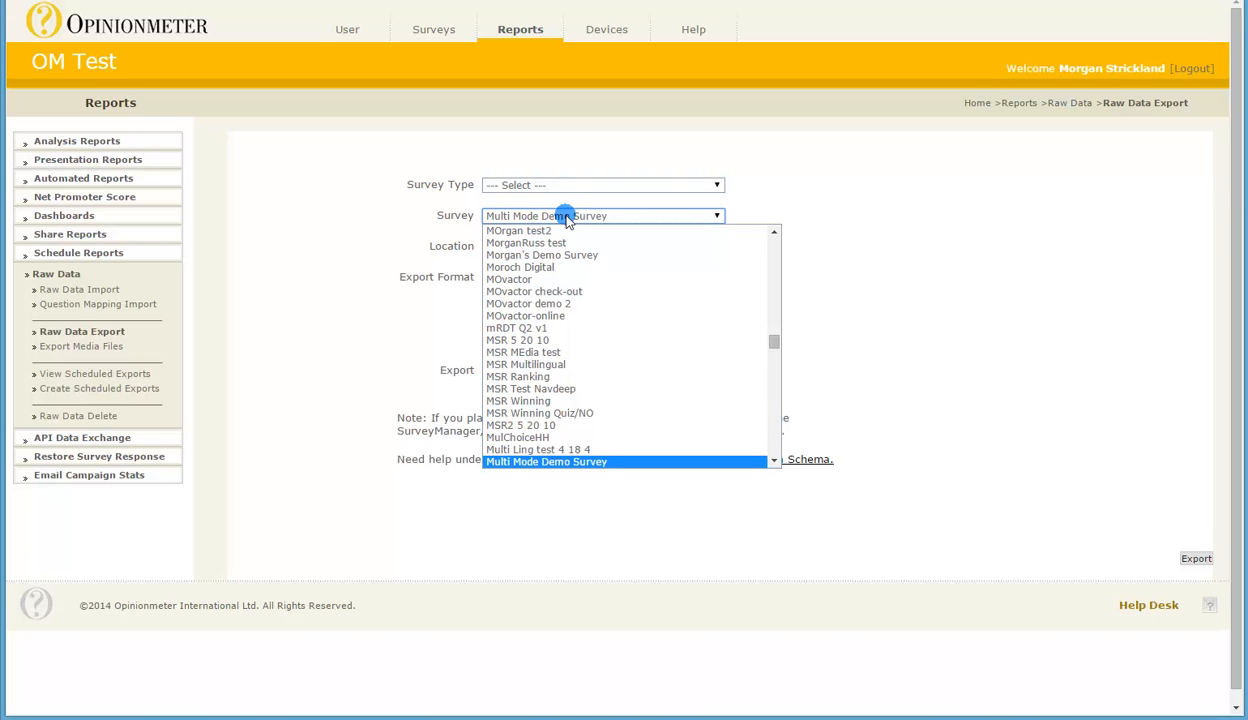
{"action": "key", "text": "Down"}
{"action": "key", "text": "Return"}
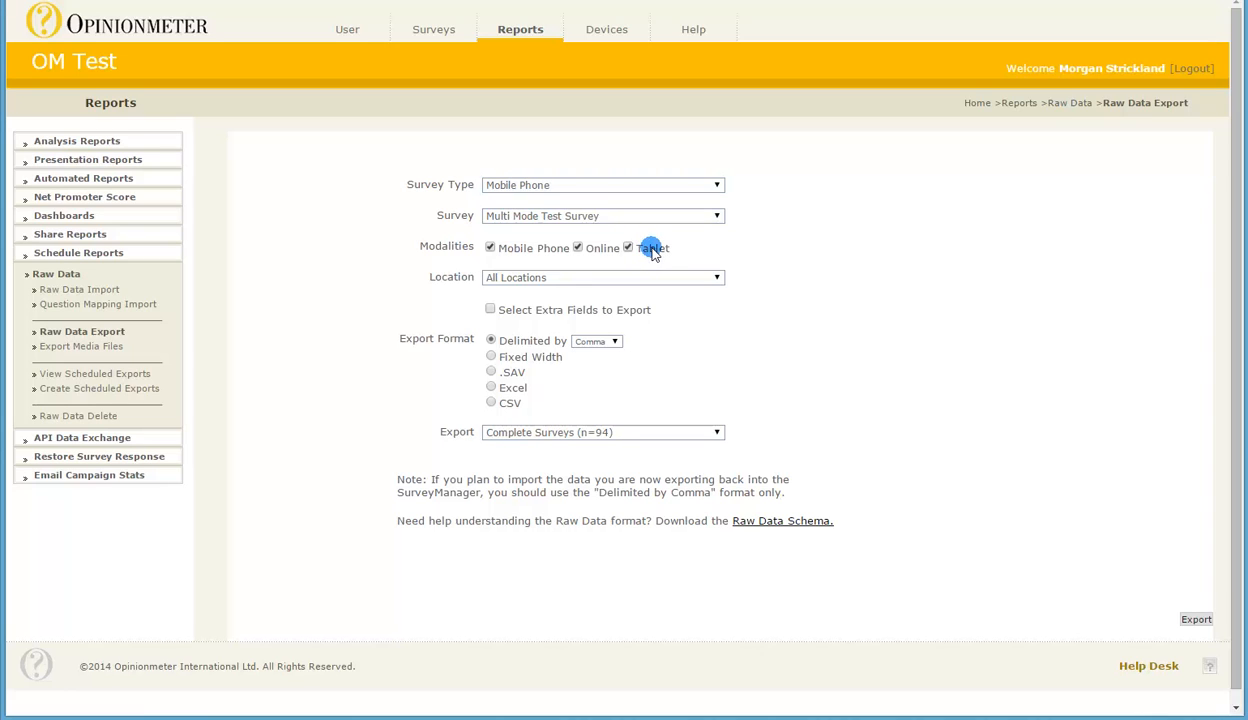
Step: Check the export completion options, the survey count with the Tablet modality excluded, and the available locations
{"action": "left_click", "coordinate": [583, 436]}
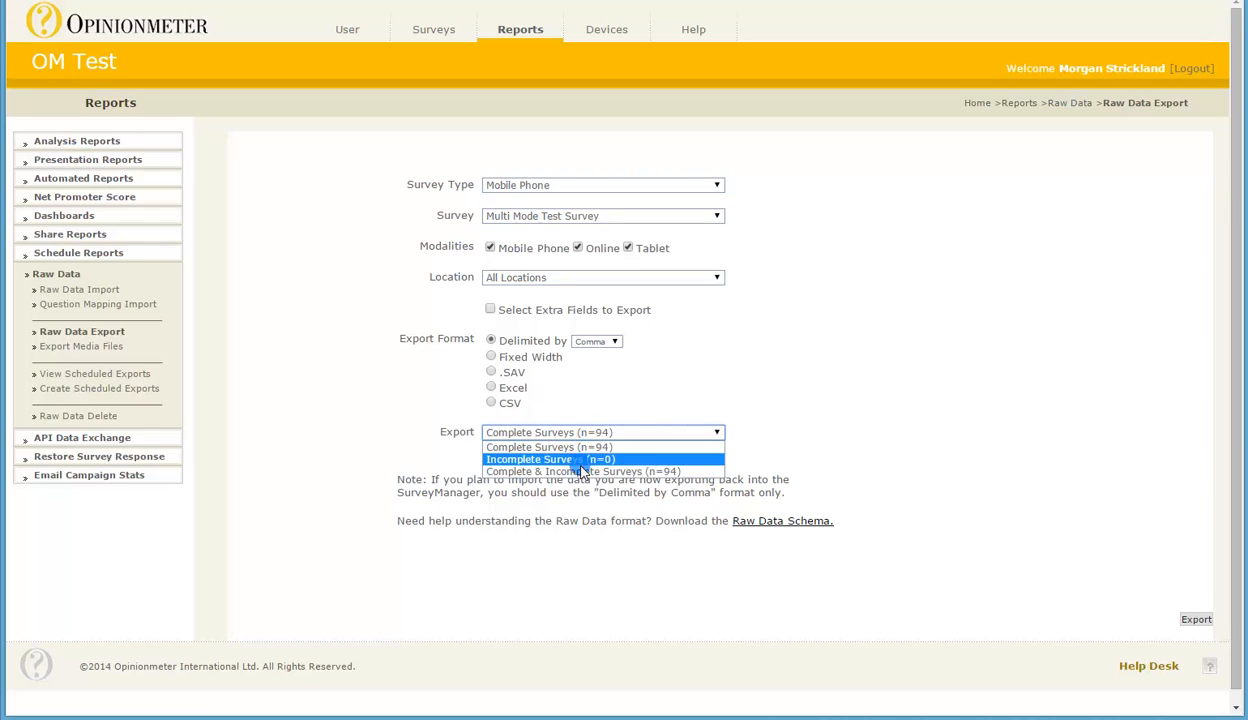
{"action": "left_click", "coordinate": [590, 450]}
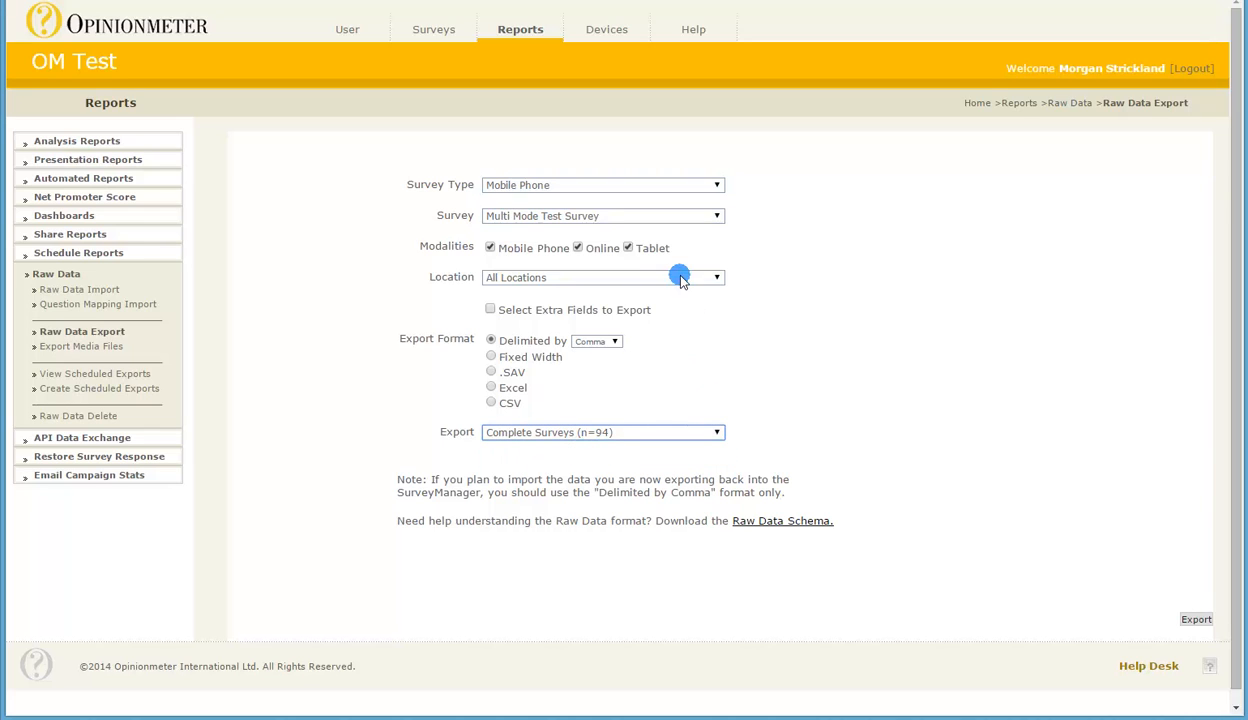
{"action": "left_click", "coordinate": [645, 250]}
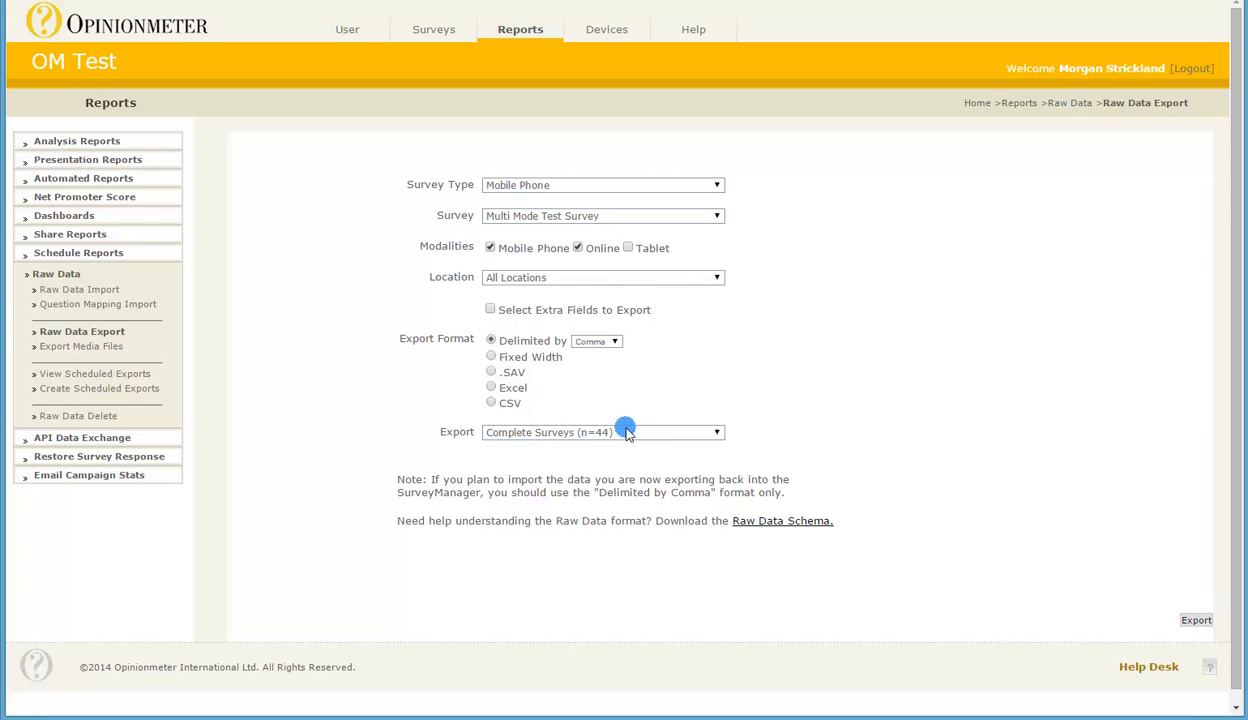
{"action": "left_click", "coordinate": [630, 249]}
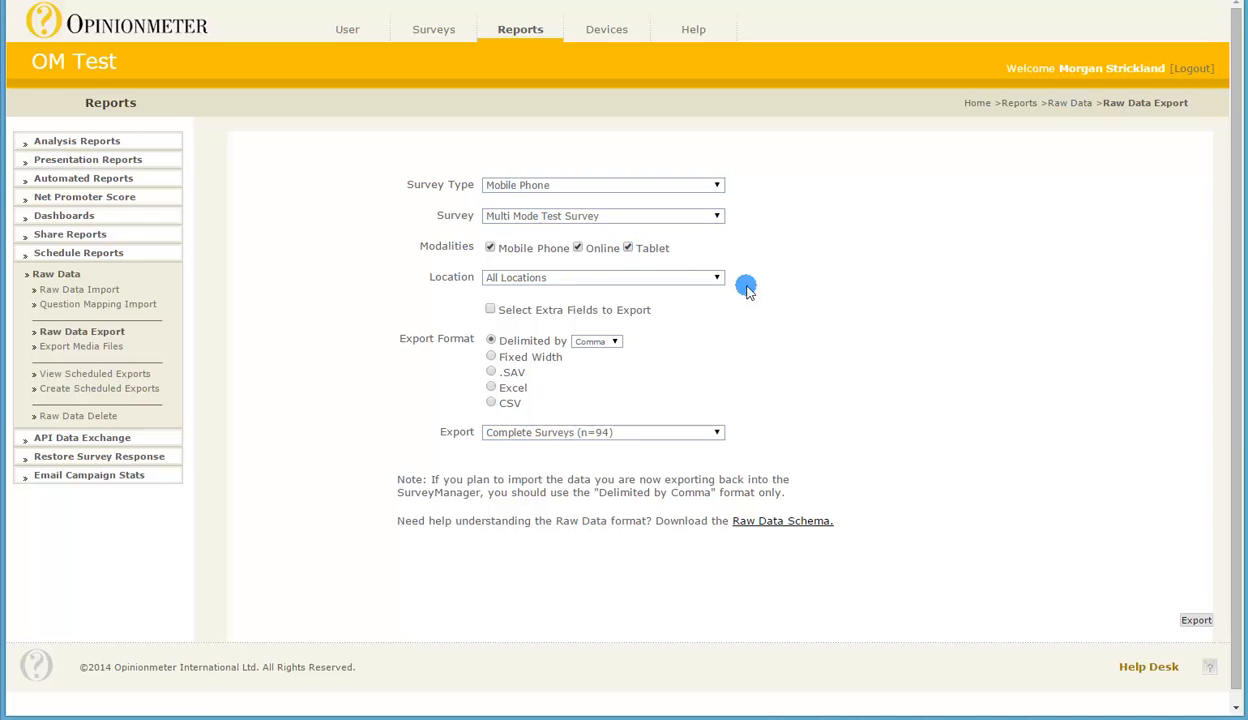
{"action": "left_click", "coordinate": [703, 278]}
{"action": "left_click", "coordinate": [703, 278]}
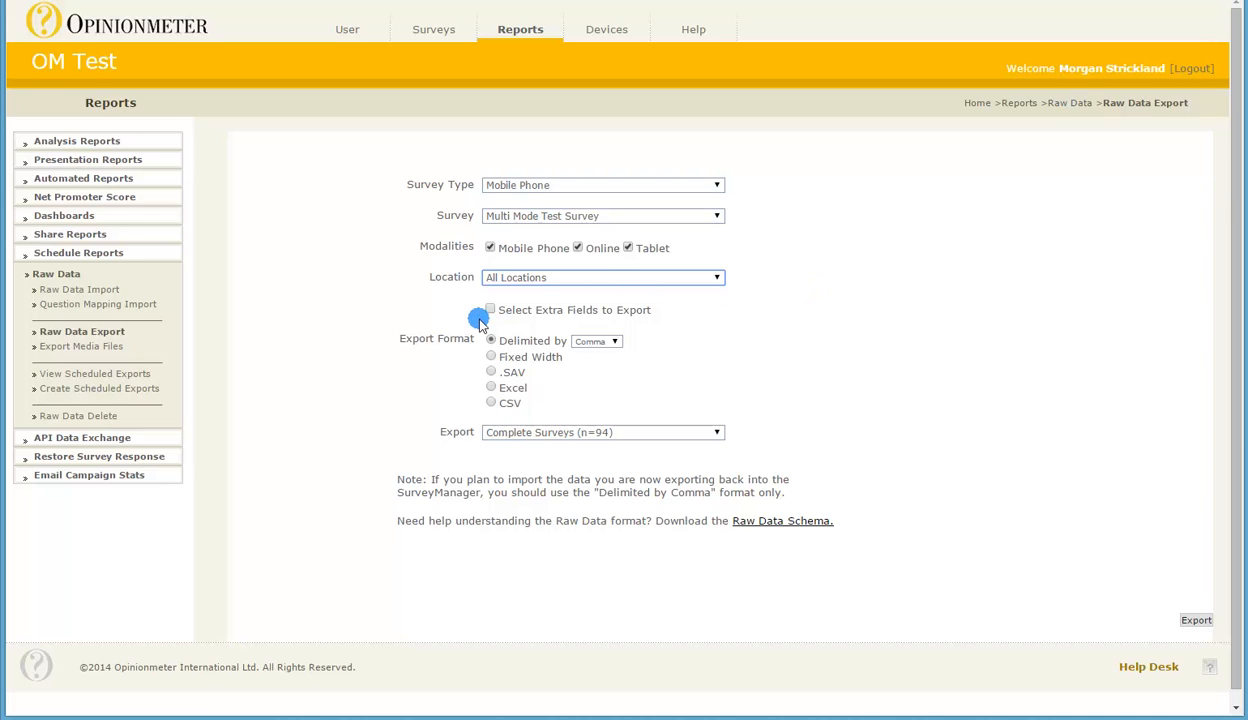
Step: Set the export format to CSV
{"action": "left_click", "coordinate": [491, 403]}
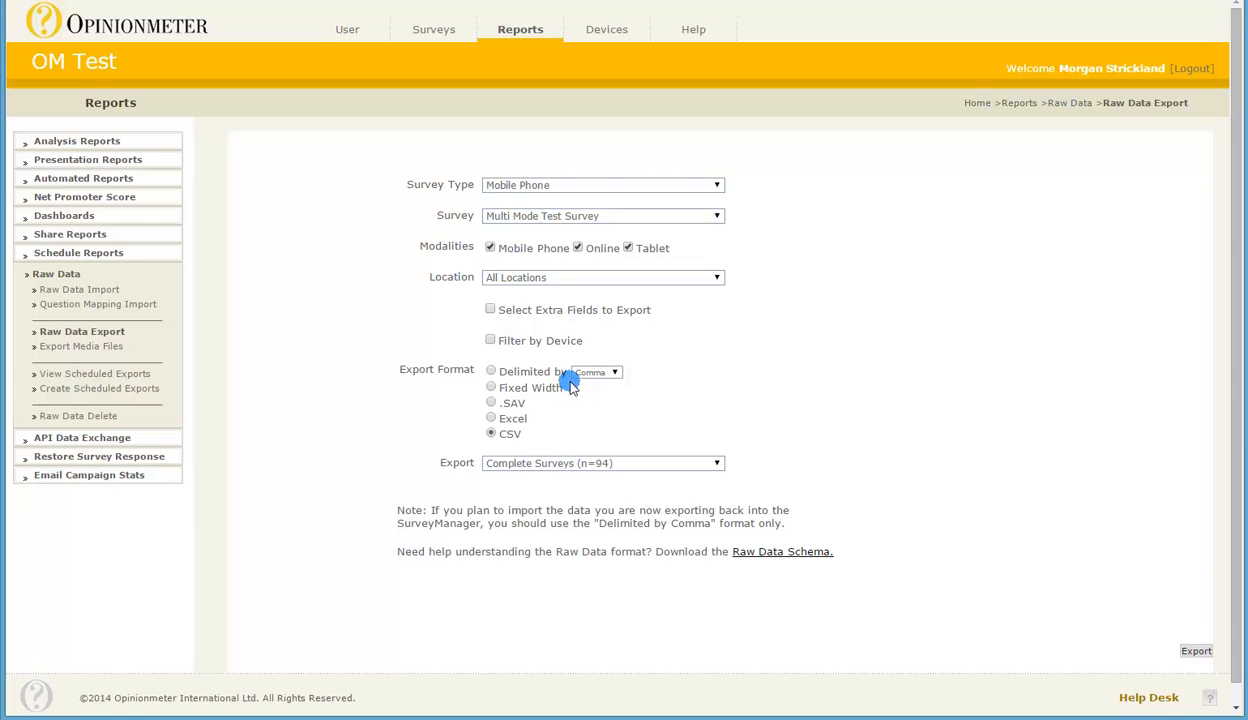
Step: Try filtering the export by device with the iPad selected, and remove the device filter again
{"action": "left_click", "coordinate": [490, 340]}
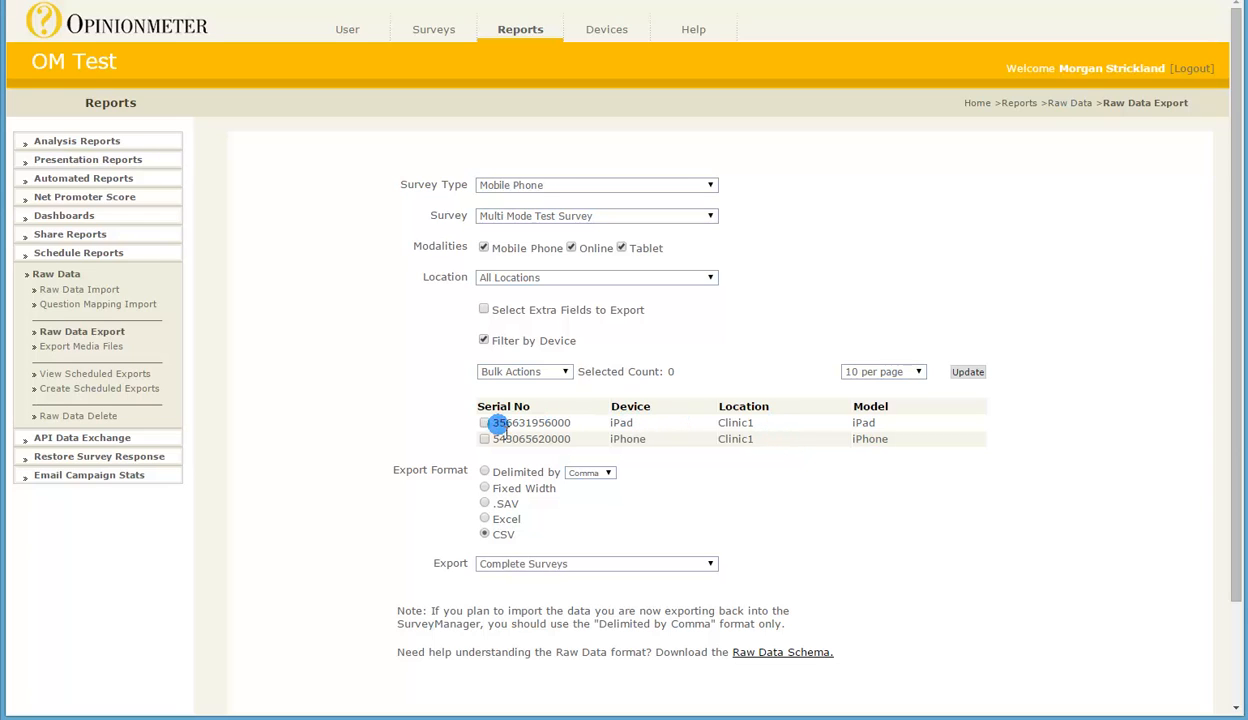
{"action": "left_click", "coordinate": [484, 423]}
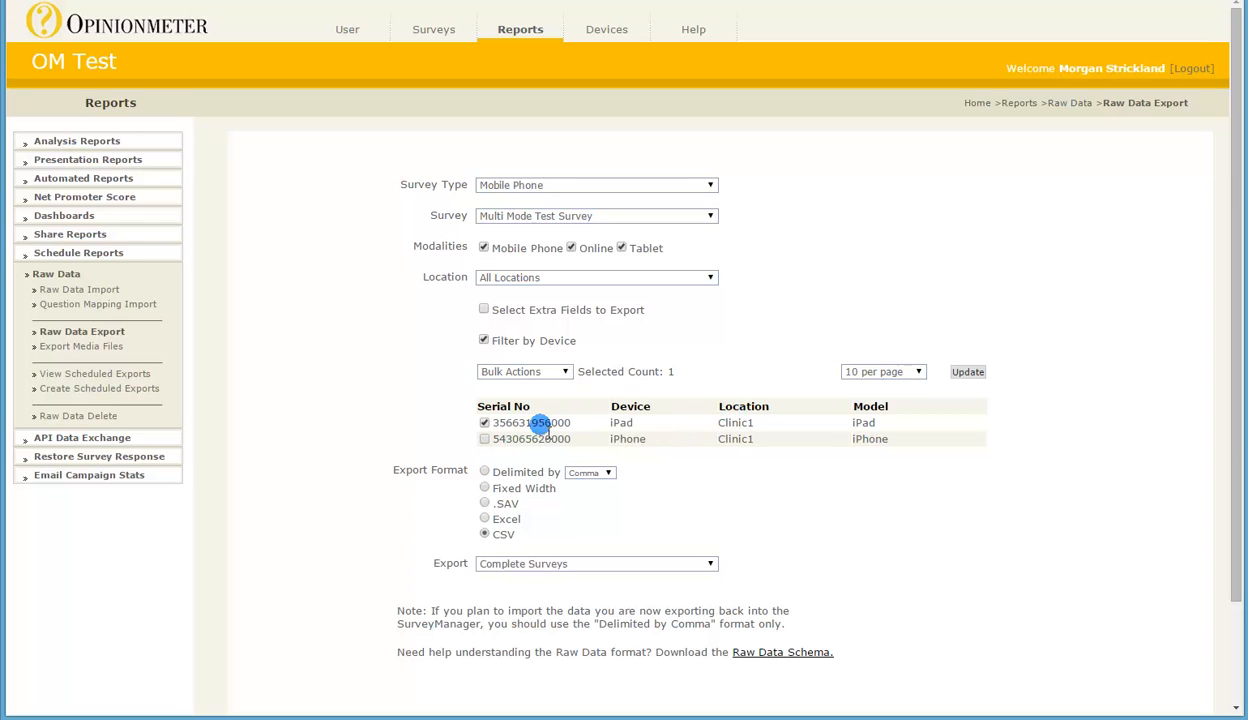
{"action": "left_click", "coordinate": [484, 423]}
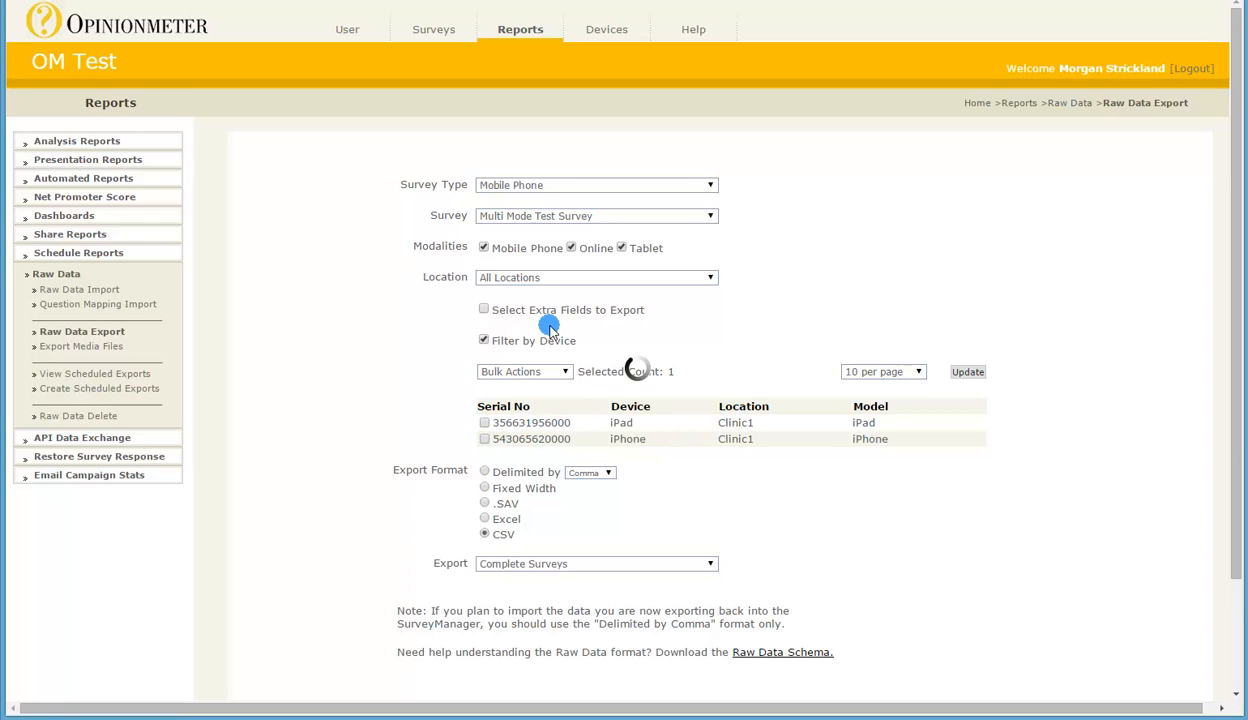
{"action": "left_click", "coordinate": [484, 340]}
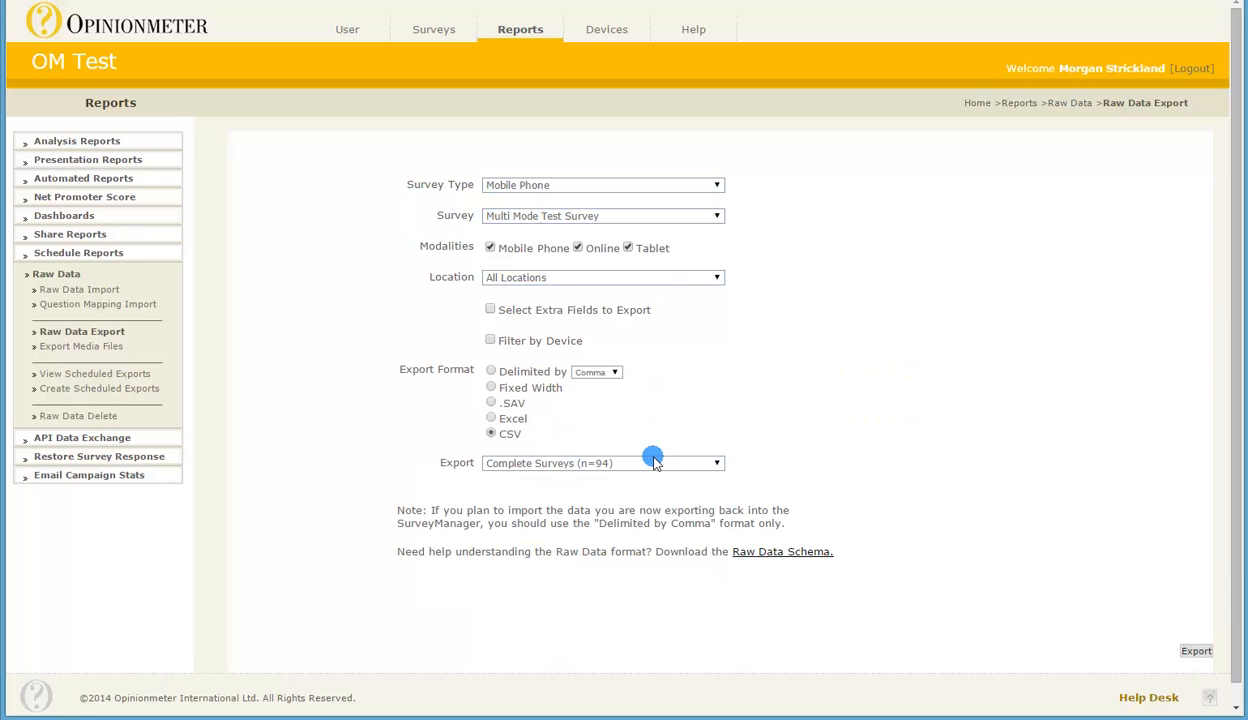
Step: Enable the selection of extra fields, export the complete surveys and download the resulting CSV file
{"action": "left_click", "coordinate": [490, 310]}
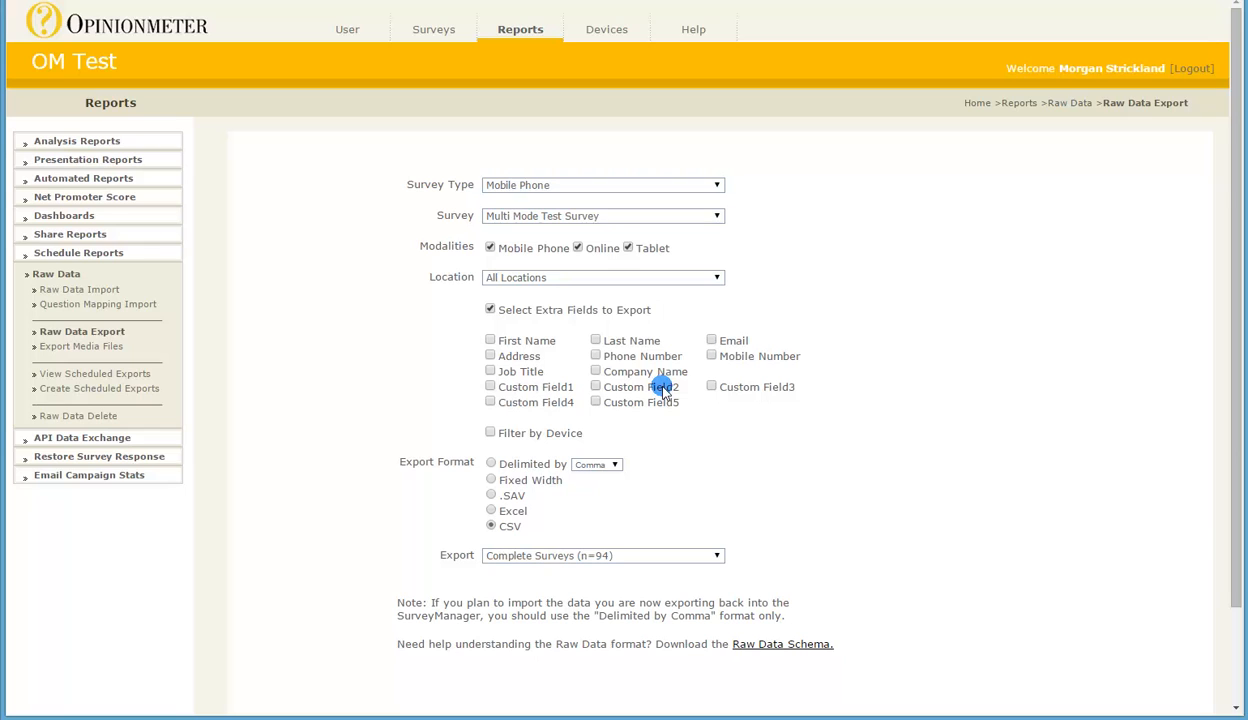
{"action": "scroll", "coordinate": [1003, 538], "scroll_direction": "down", "scroll_amount": 1}
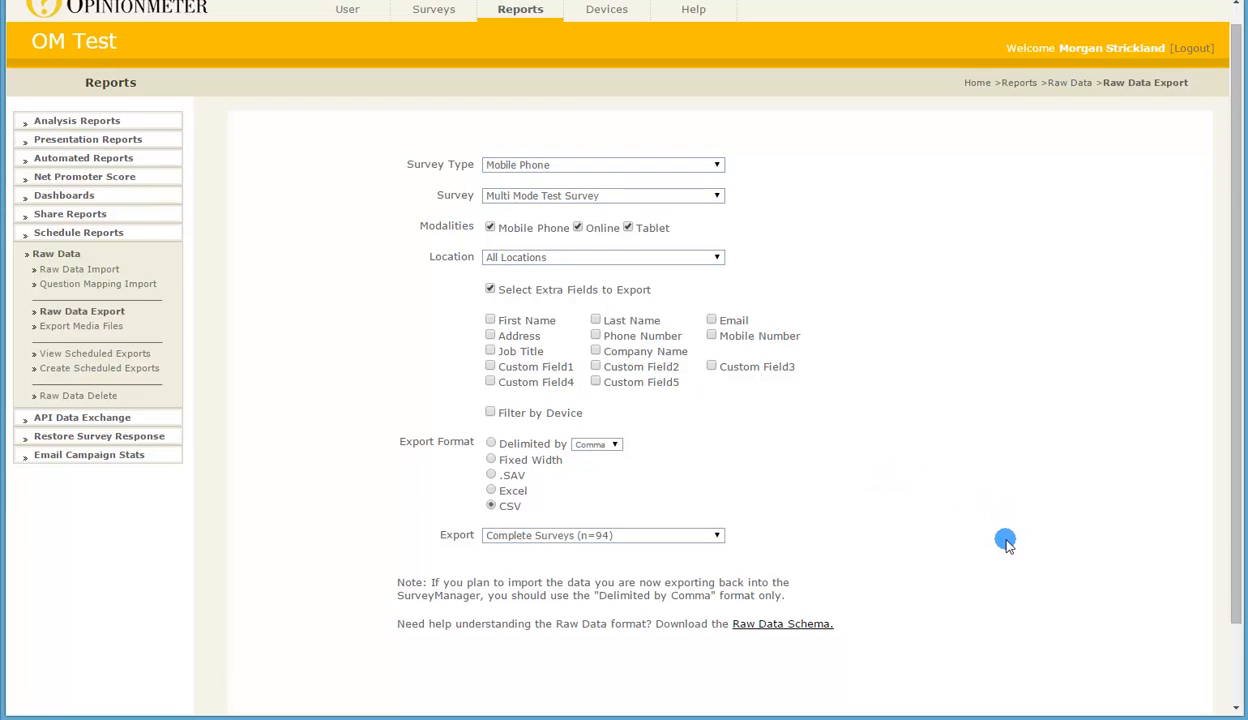
{"action": "scroll", "coordinate": [1005, 540], "scroll_direction": "down", "scroll_amount": 2}
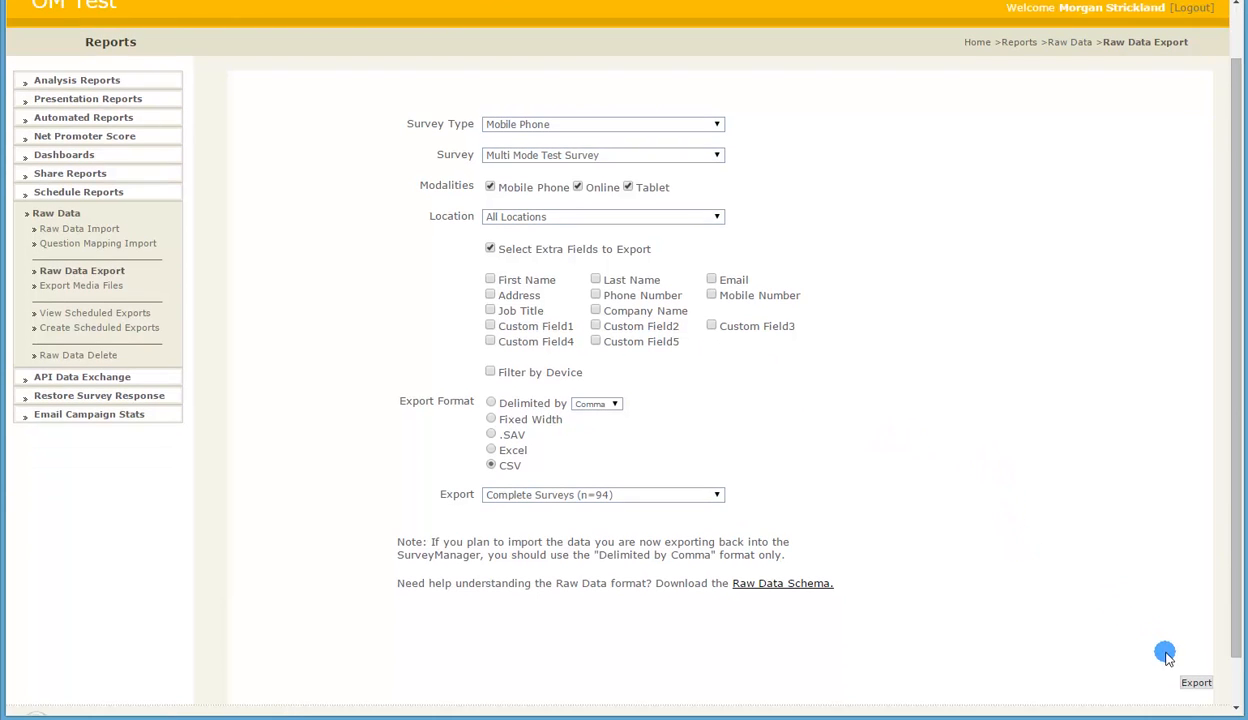
{"action": "left_click", "coordinate": [1192, 682]}
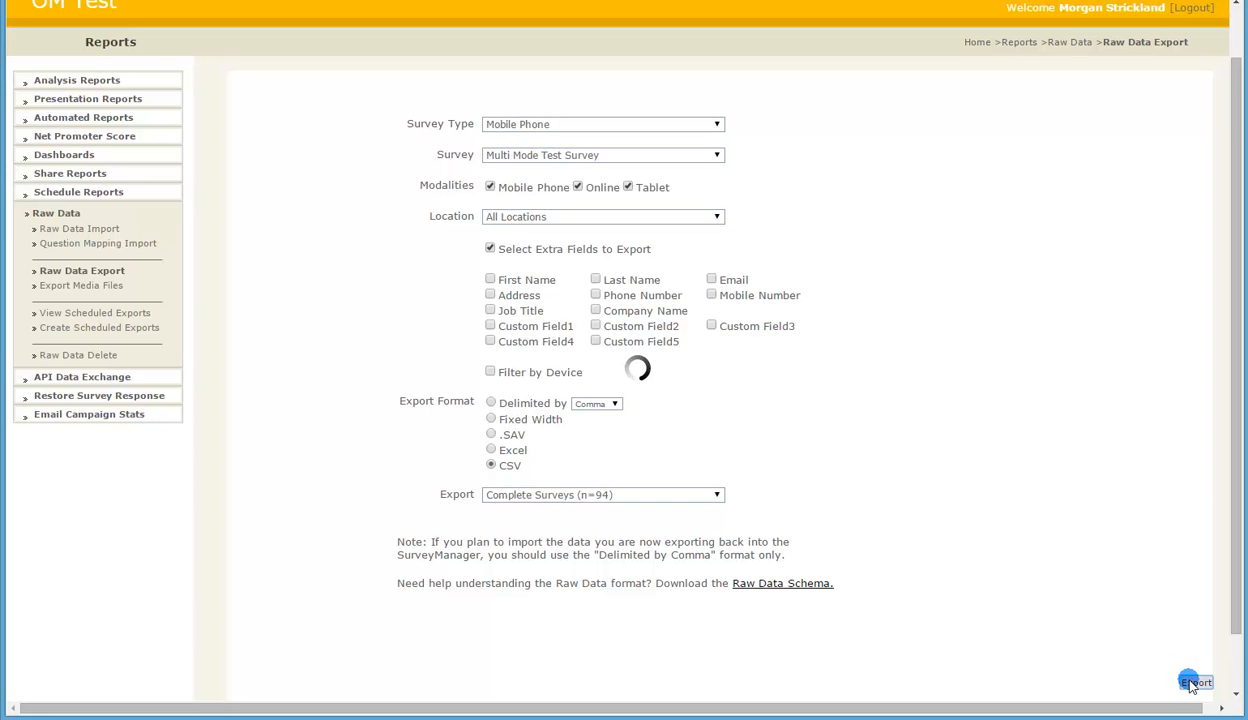
{"action": "left_click", "coordinate": [440, 651]}
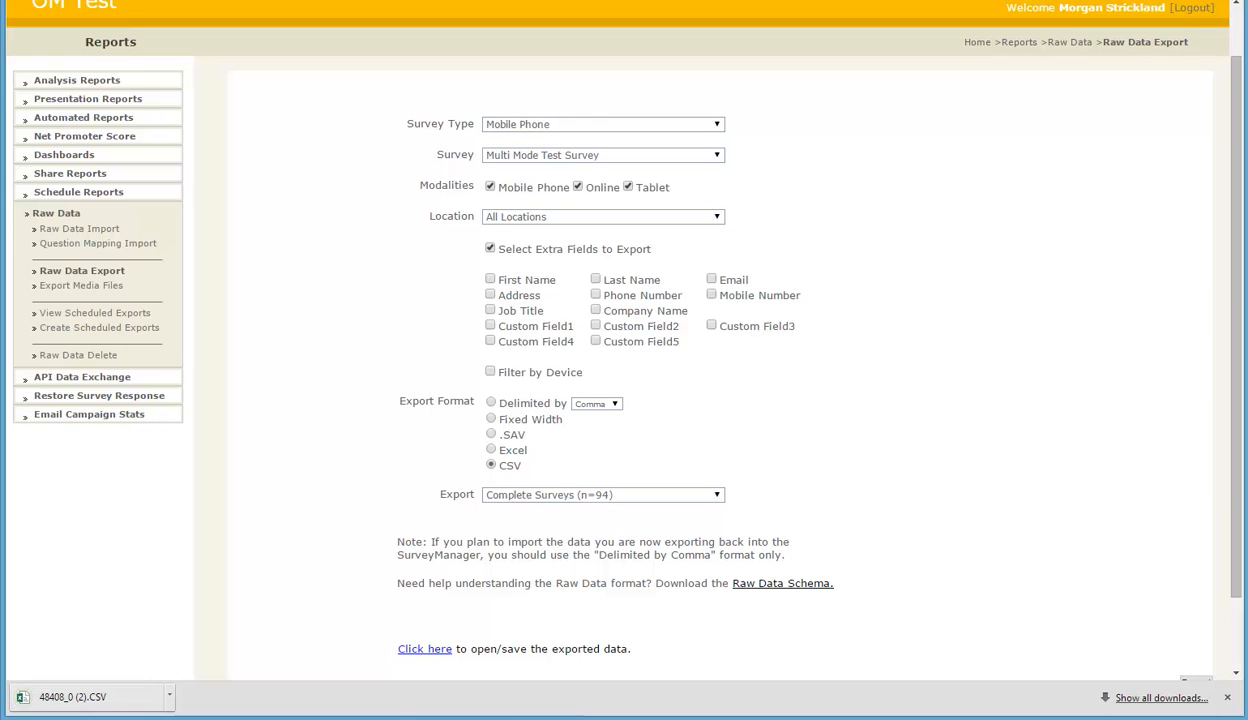
Step: Open the downloaded CSV in Excel and examine the answer, device, respondent, location and response mode columns
{"action": "left_click", "coordinate": [76, 703]}
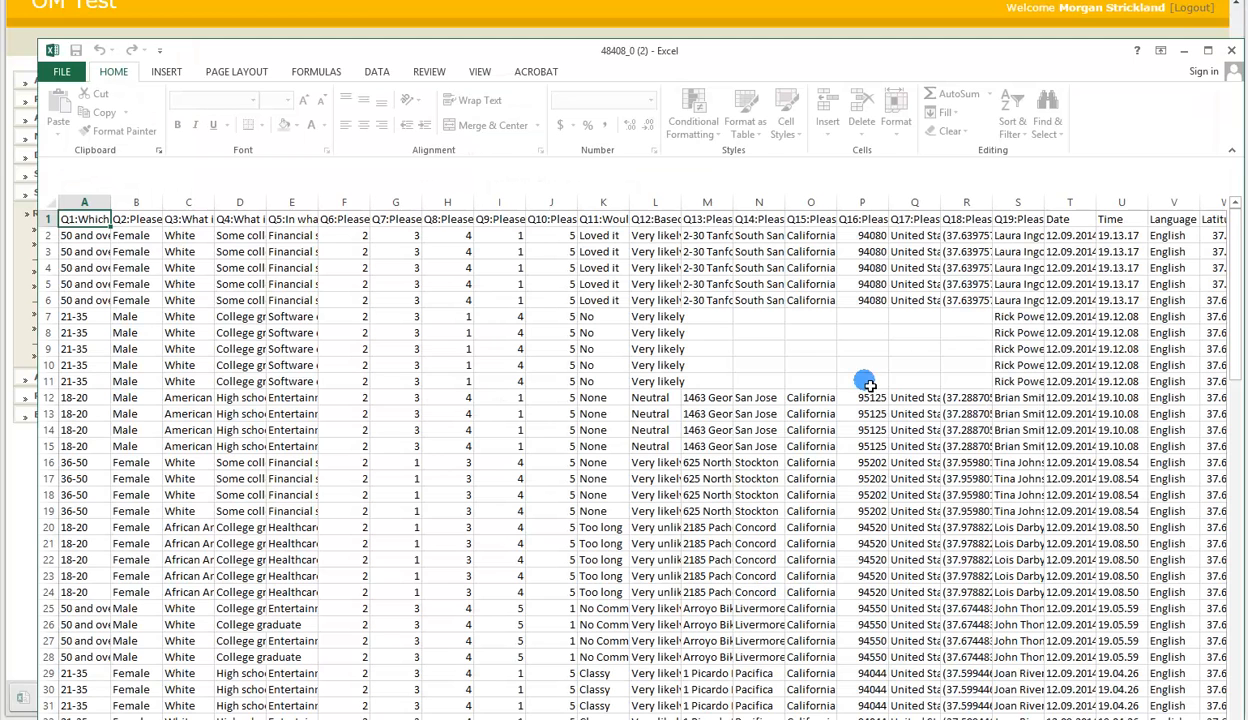
{"action": "double_click", "coordinate": [884, 30]}
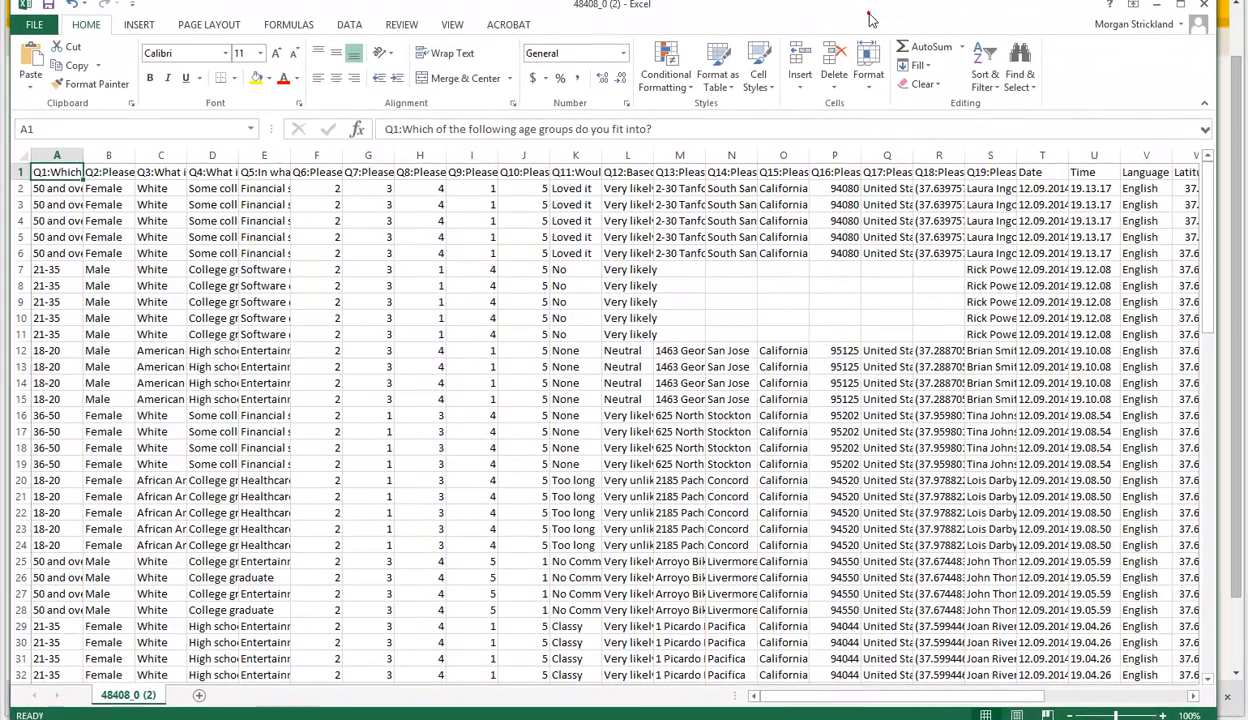
{"action": "double_click", "coordinate": [868, 14]}
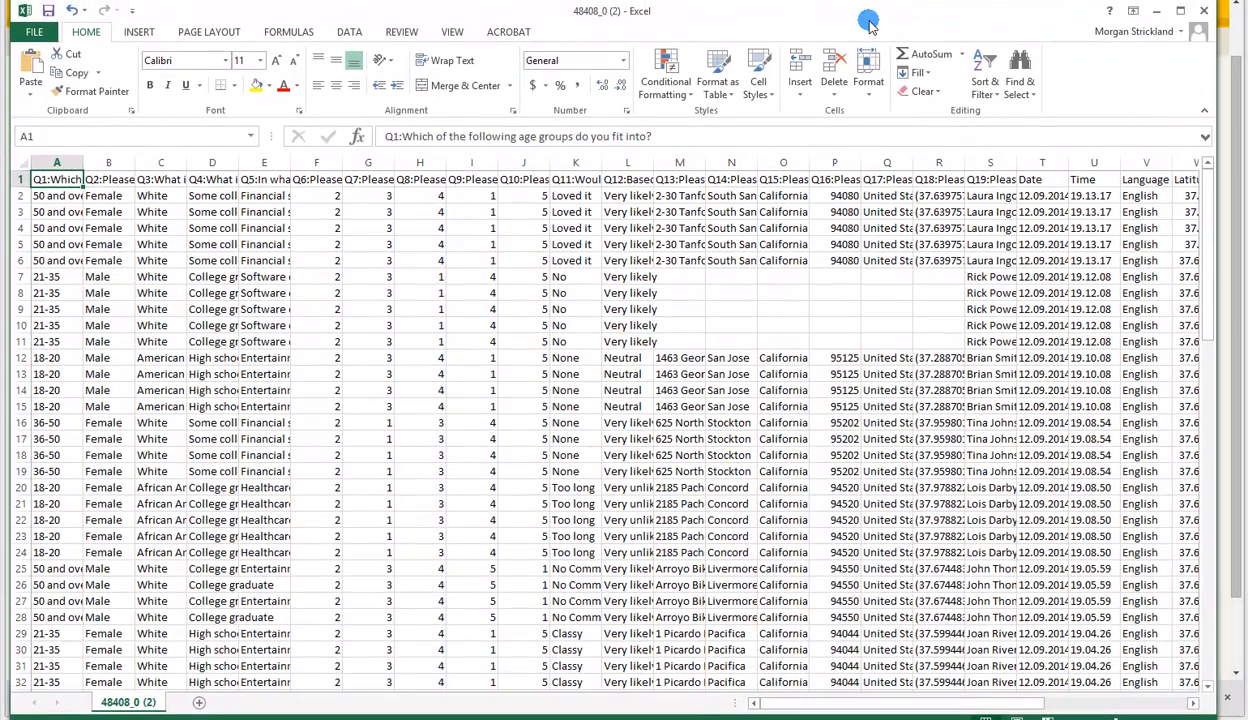
{"action": "left_click_drag", "start_coordinate": [757, 706], "coordinate": [891, 706]}
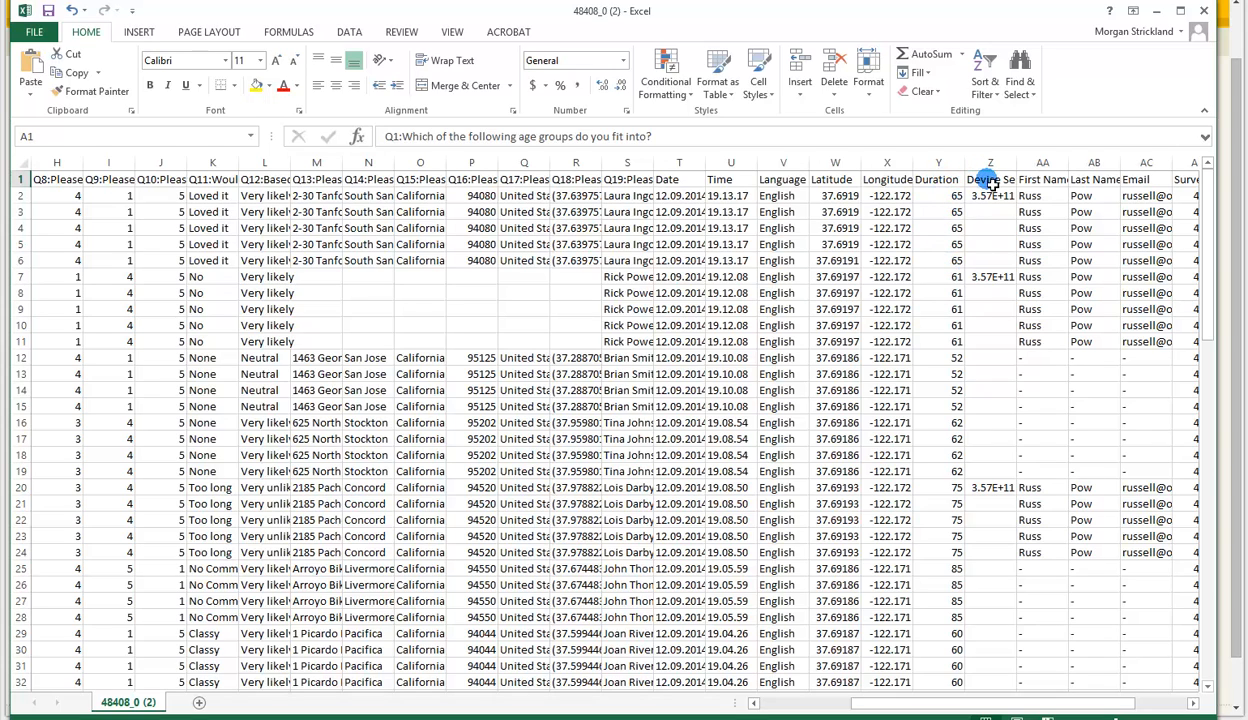
{"action": "left_click_drag", "start_coordinate": [1109, 703], "coordinate": [1178, 706]}
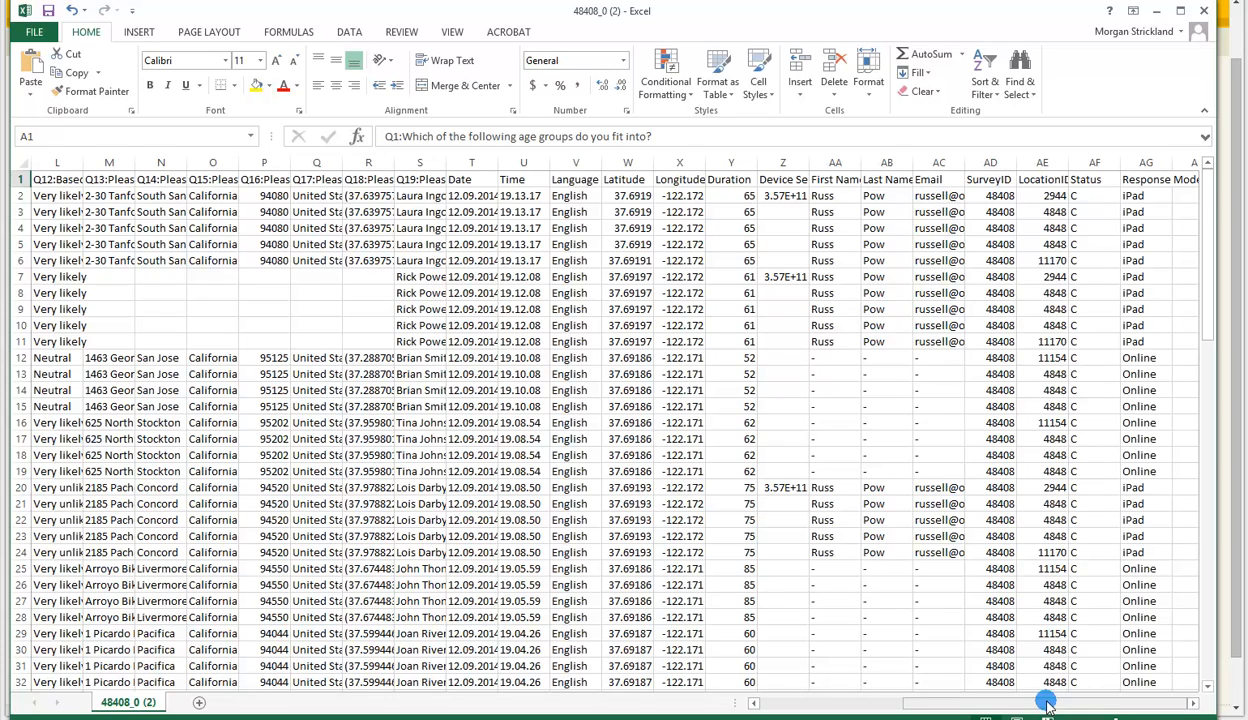
{"action": "left_click", "coordinate": [848, 706]}
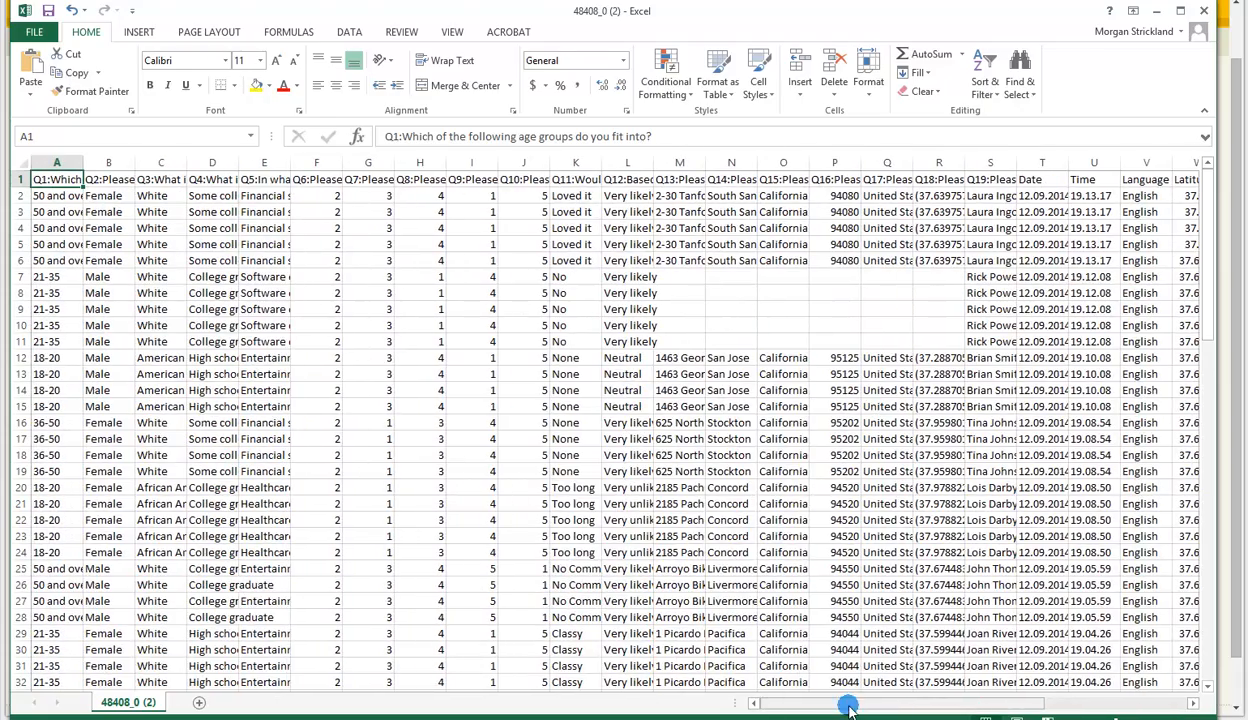
Step: Minimize the 48408_0 (2) and Tablet workbooks and close 48408_0 (1) to return to the browser
{"action": "left_click", "coordinate": [1160, 10]}
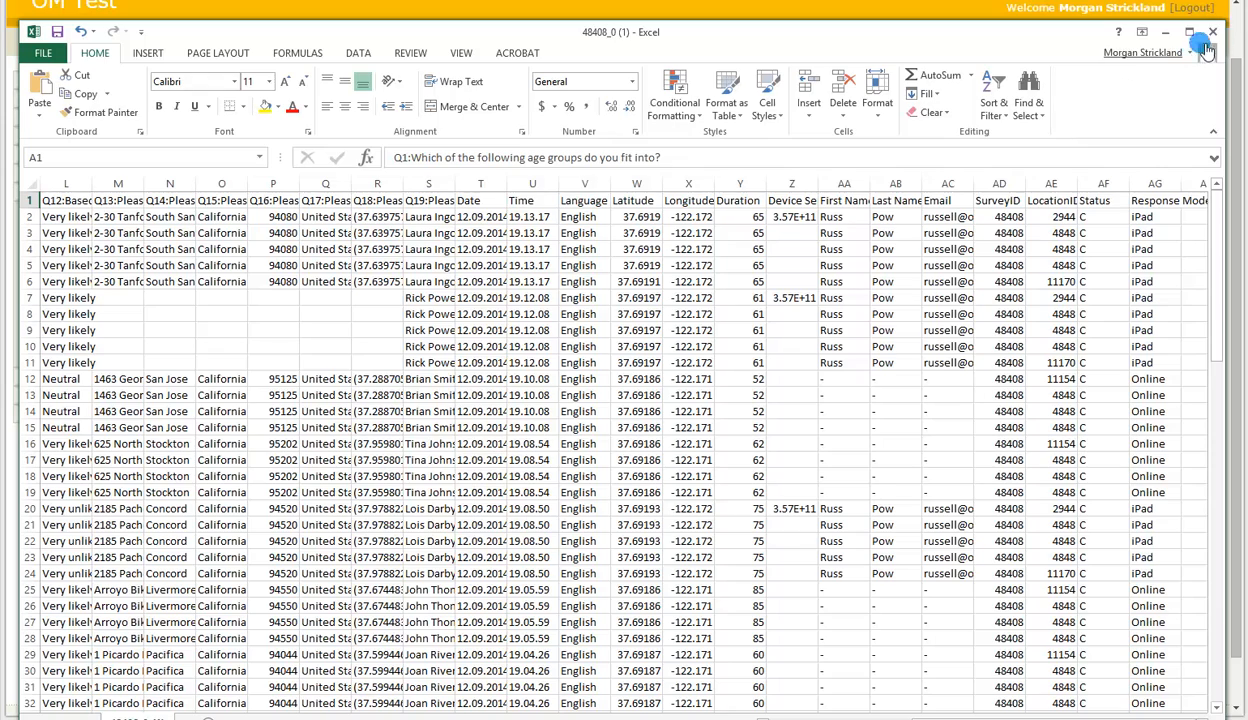
{"action": "left_click", "coordinate": [1211, 32]}
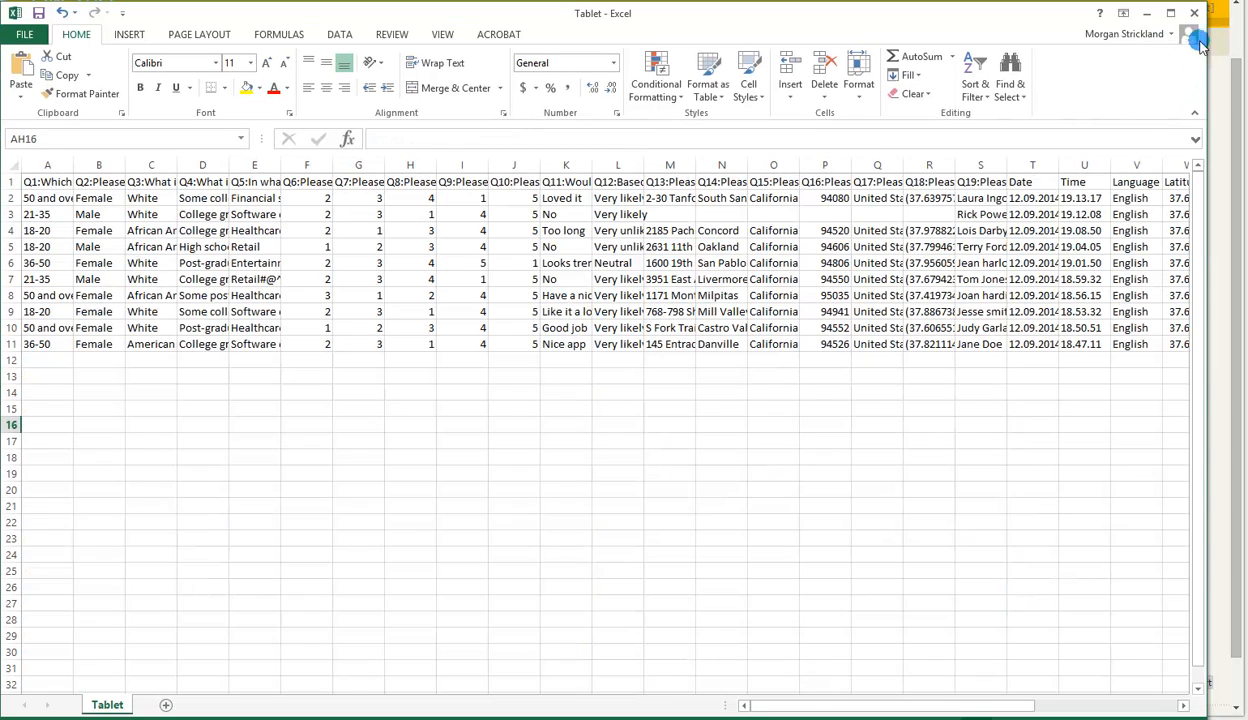
{"action": "left_click", "coordinate": [1146, 12]}
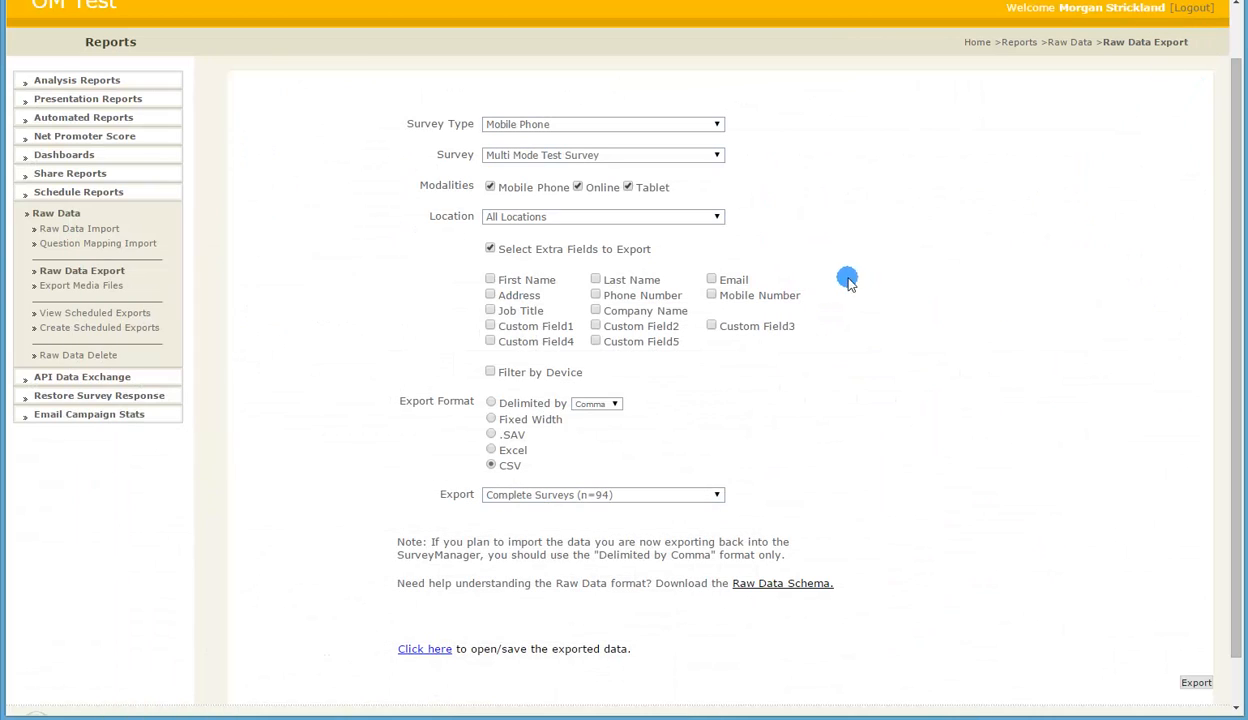
Step: Open the question mapping import form and set its location to Tablet-Demo
{"action": "scroll", "coordinate": [900, 315], "scroll_direction": "up", "scroll_amount": 1}
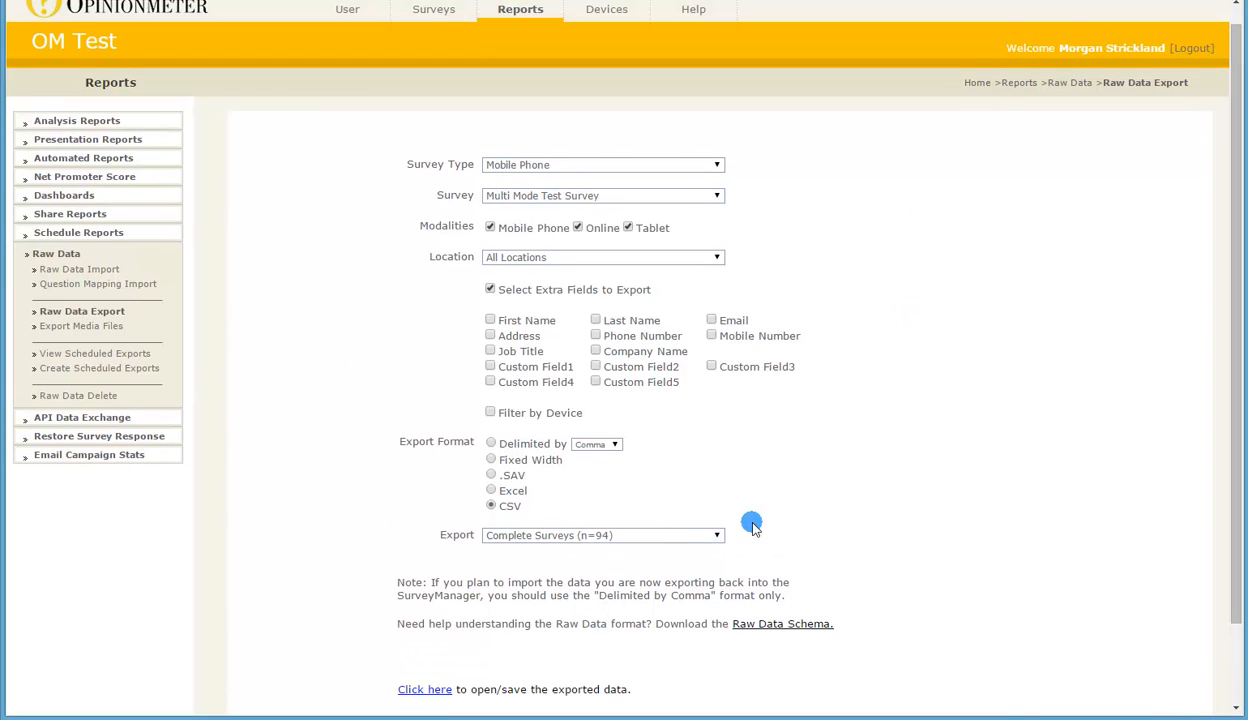
{"action": "left_click", "coordinate": [106, 283]}
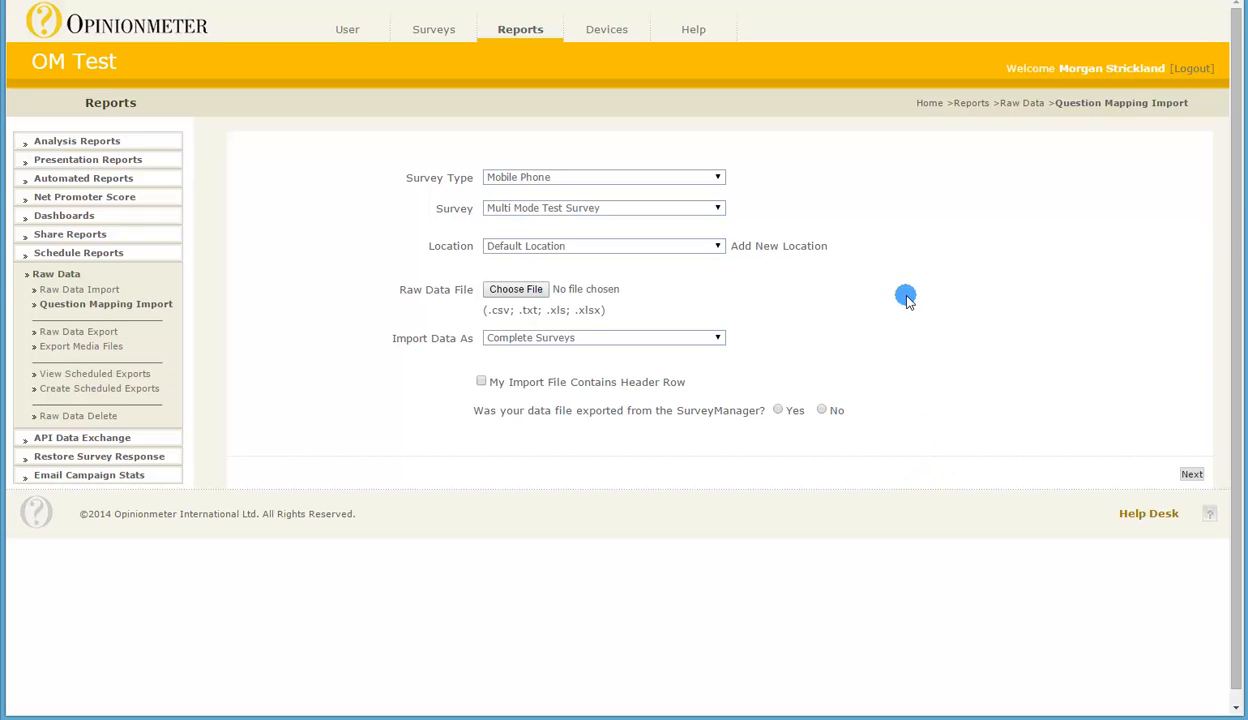
{"action": "left_click", "coordinate": [691, 246]}
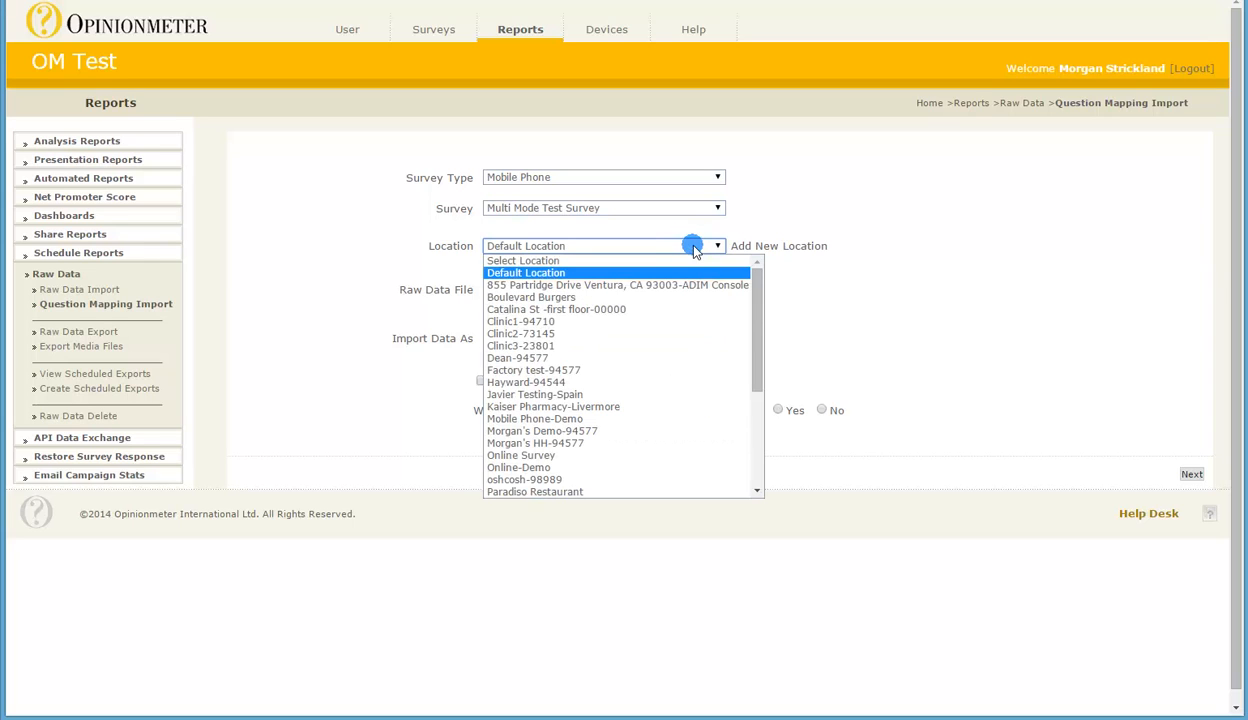
{"action": "key", "text": "t"}
{"action": "key", "text": "Return"}
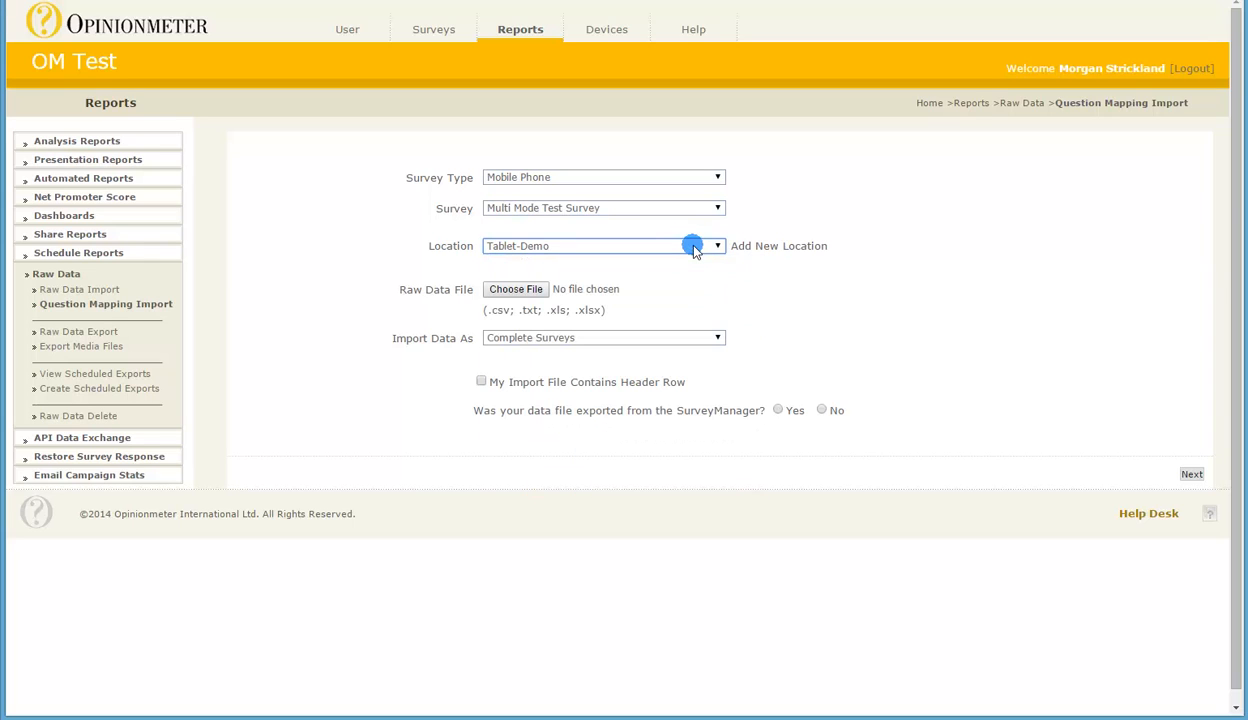
Step: Choose the Tablet CSV file from the TEMP - Shortcut folder as the raw data file
{"action": "left_click", "coordinate": [522, 292]}
{"action": "left_click", "coordinate": [524, 292]}
{"action": "left_click", "coordinate": [112, 117]}
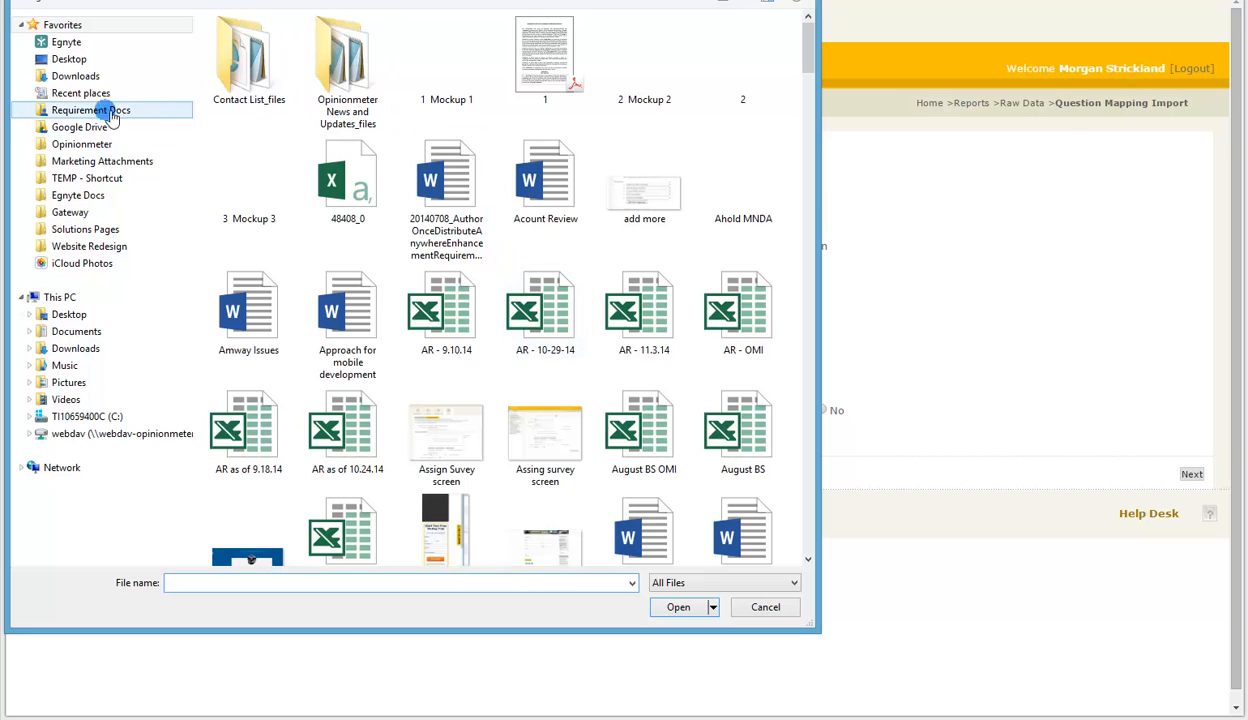
{"action": "left_click", "coordinate": [95, 178]}
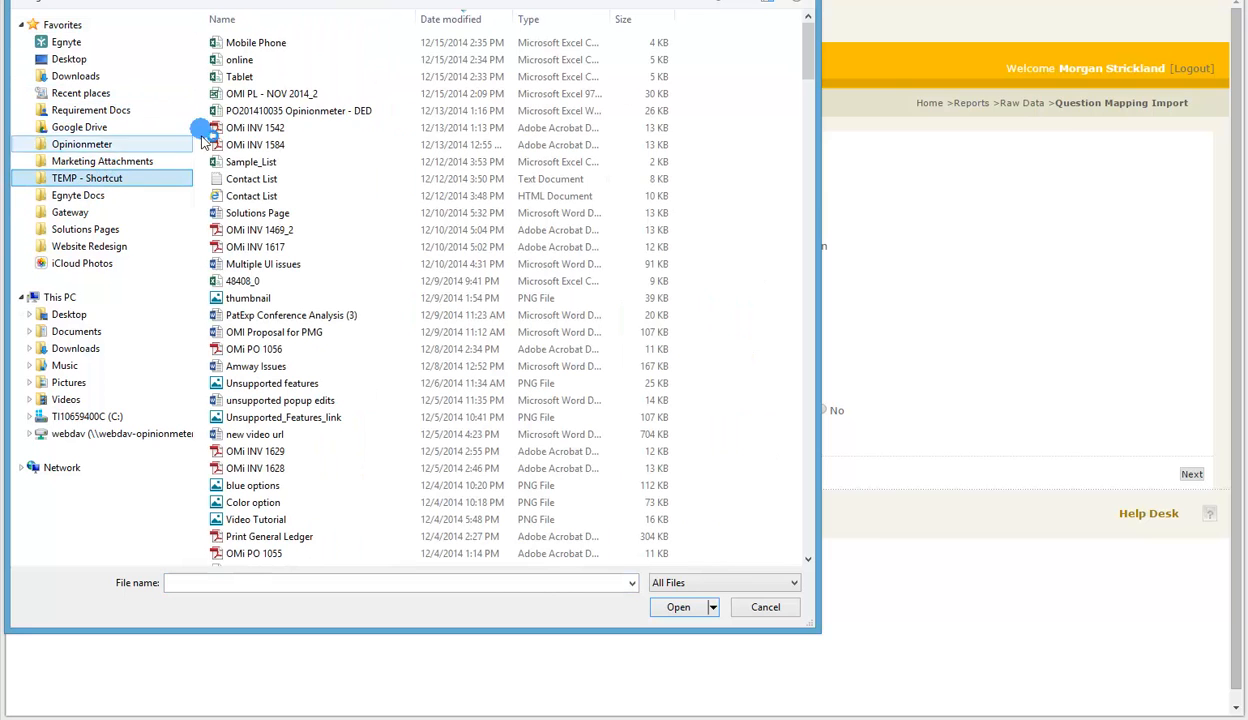
{"action": "double_click", "coordinate": [240, 77]}
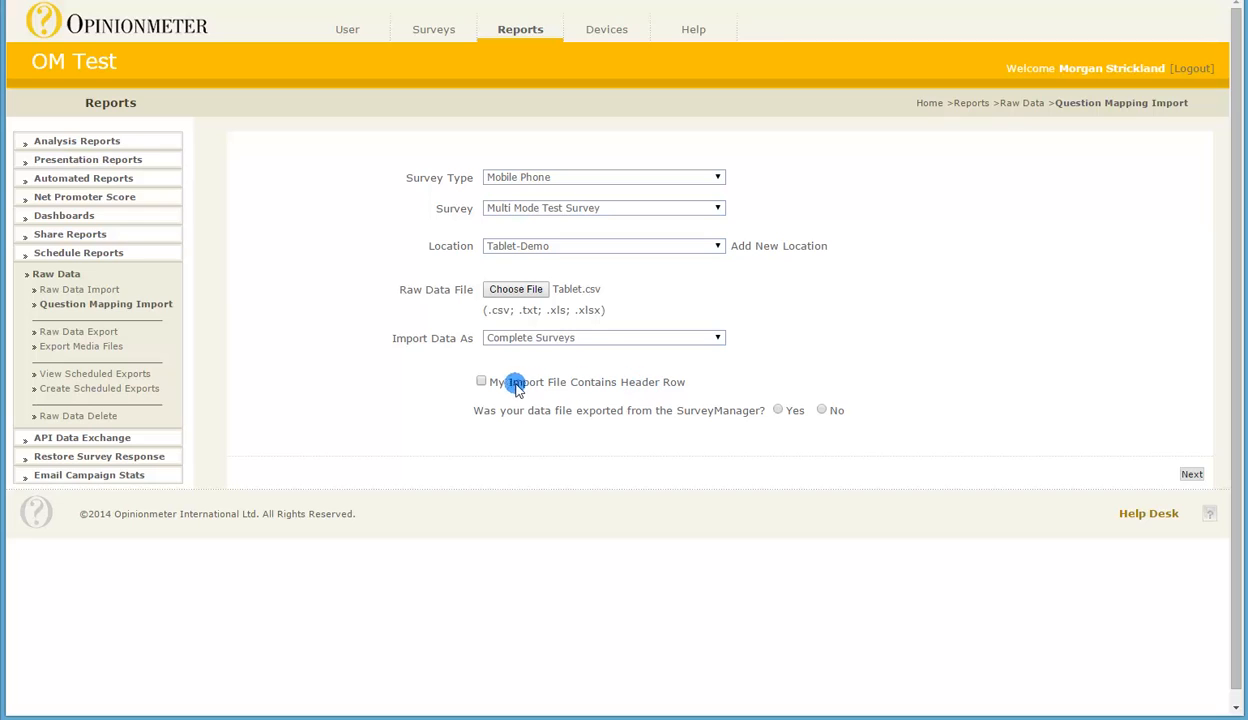
Step: Mark the import file as containing a header row and exported from the SurveyManager, and continue to the column labelling page
{"action": "left_click", "coordinate": [480, 382]}
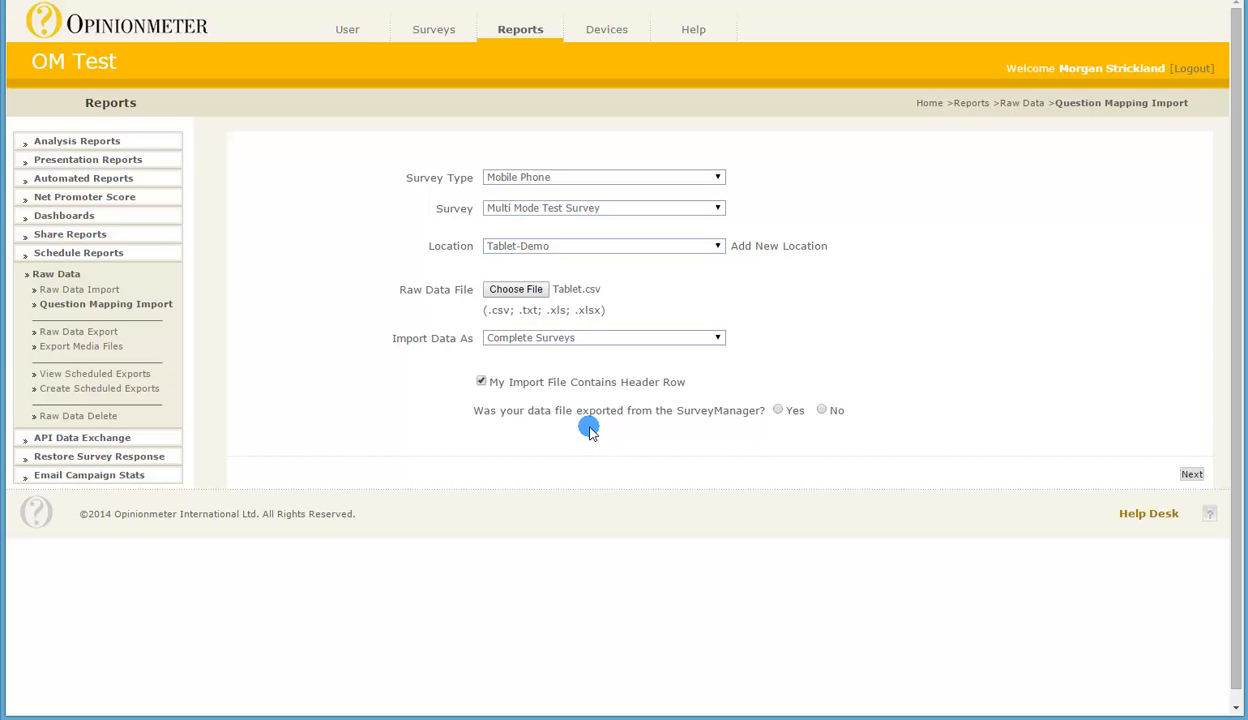
{"action": "left_click", "coordinate": [778, 410]}
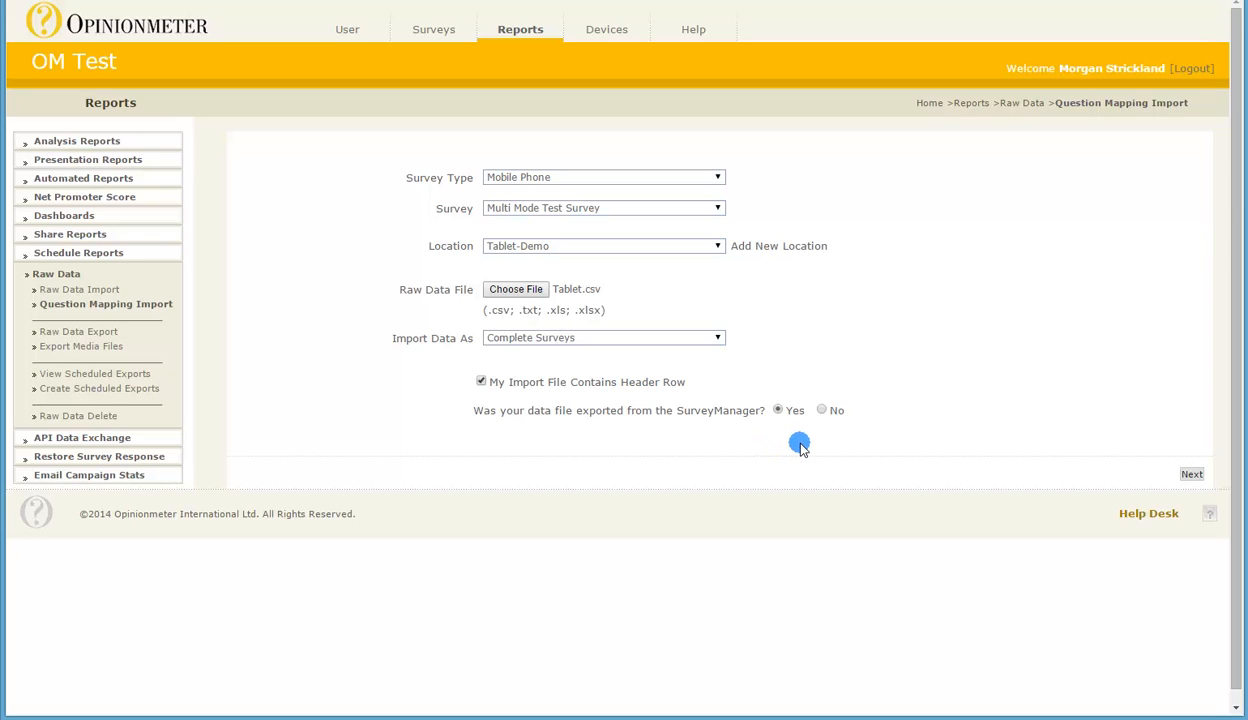
{"action": "left_click", "coordinate": [1191, 477]}
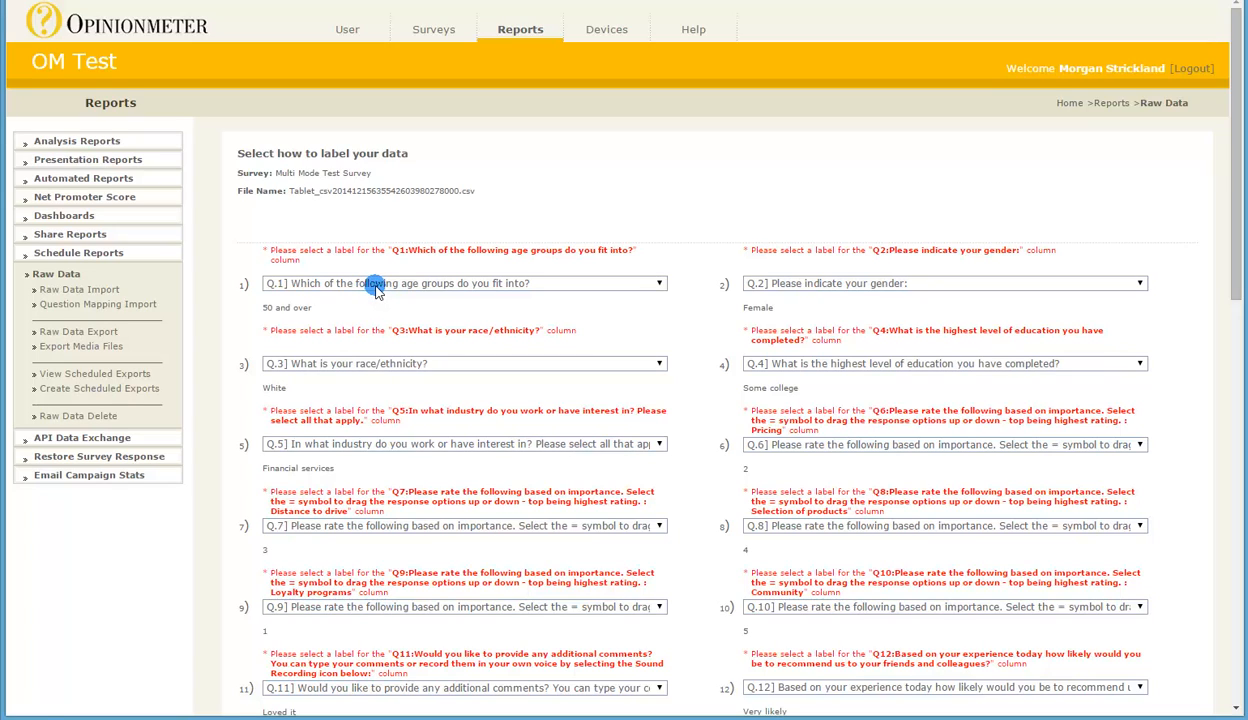
Step: Examine the age group column's sample answer, its available label options and the question text it is matched to
{"action": "left_click_drag", "start_coordinate": [313, 308], "coordinate": [268, 312]}
{"action": "left_click", "coordinate": [345, 308]}
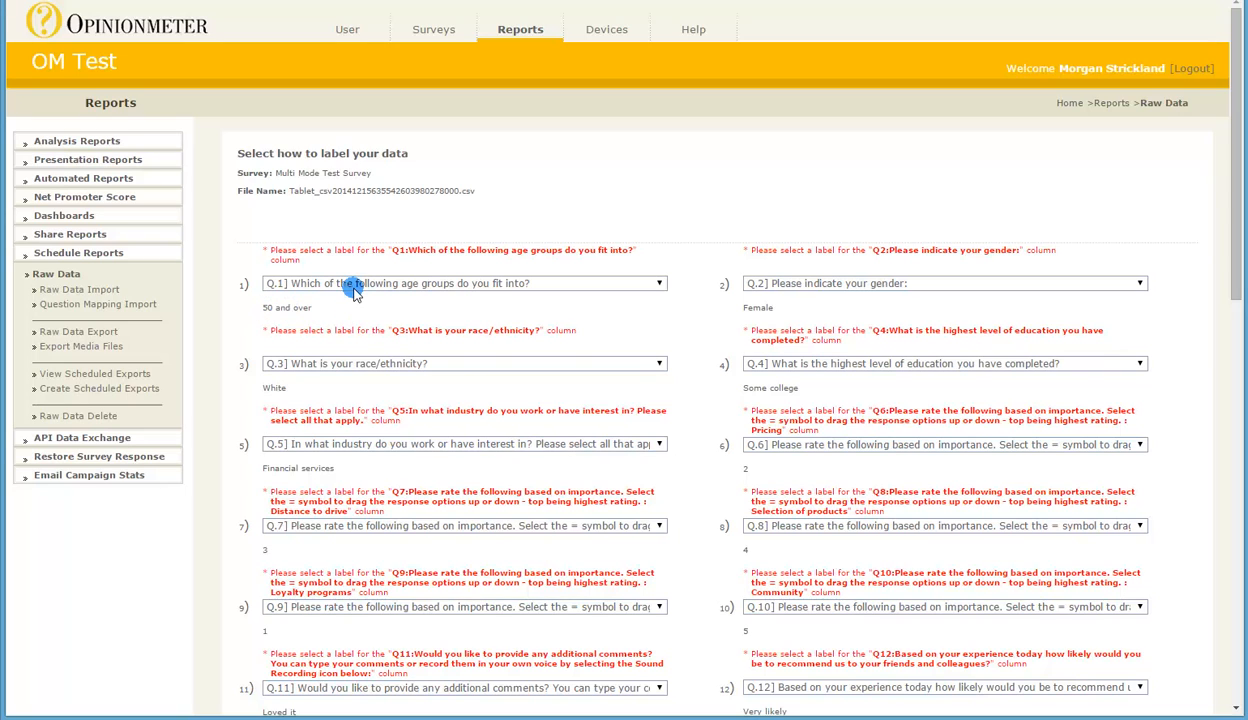
{"action": "left_click", "coordinate": [355, 288]}
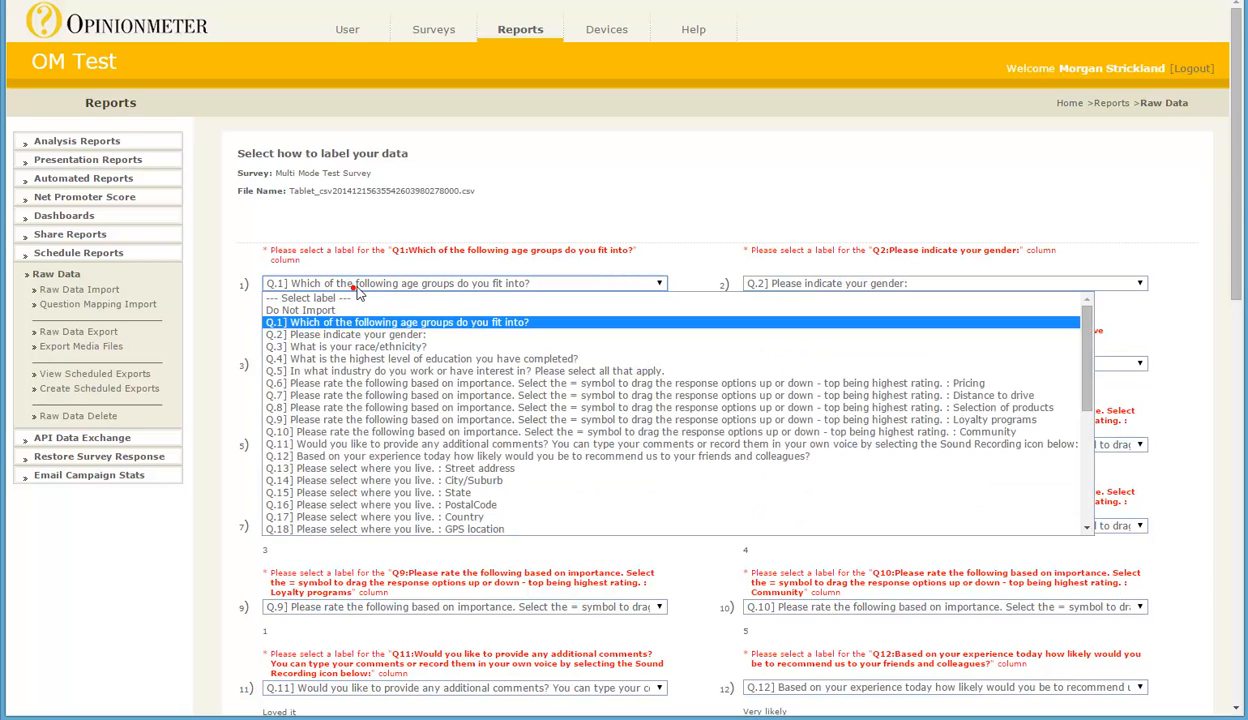
{"action": "left_click", "coordinate": [358, 288]}
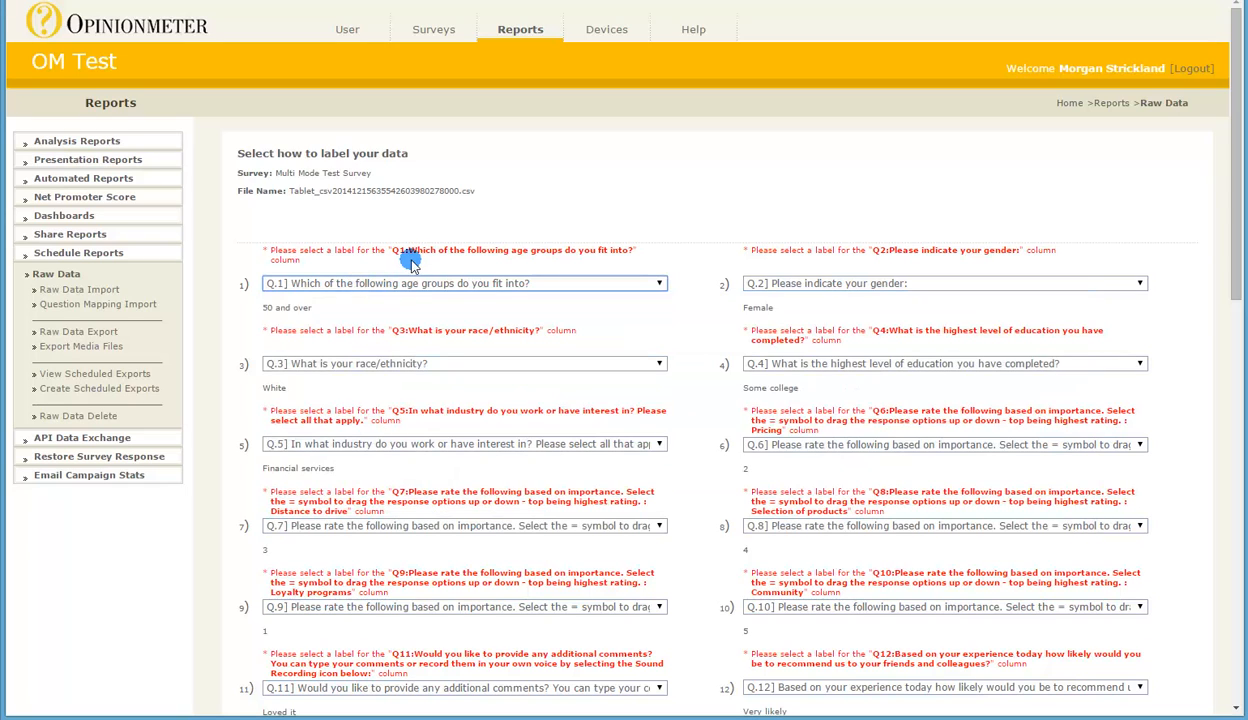
{"action": "left_click_drag", "start_coordinate": [408, 250], "coordinate": [476, 263]}
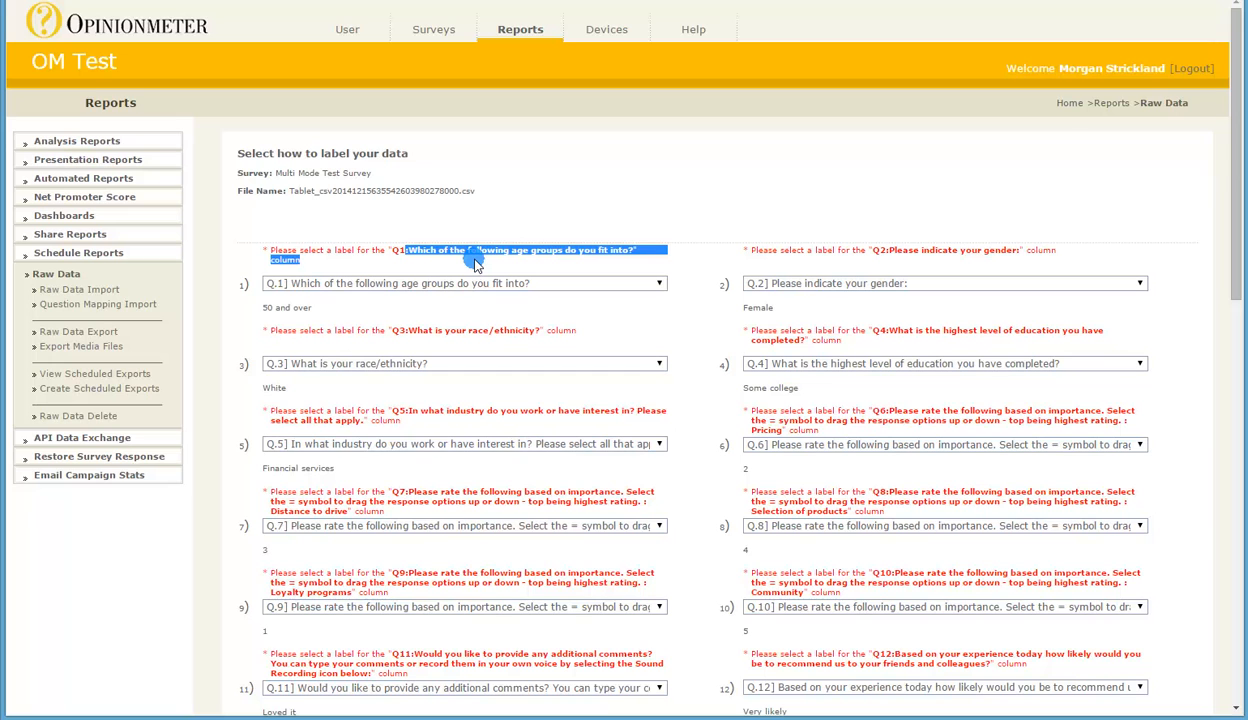
{"action": "left_click", "coordinate": [478, 264]}
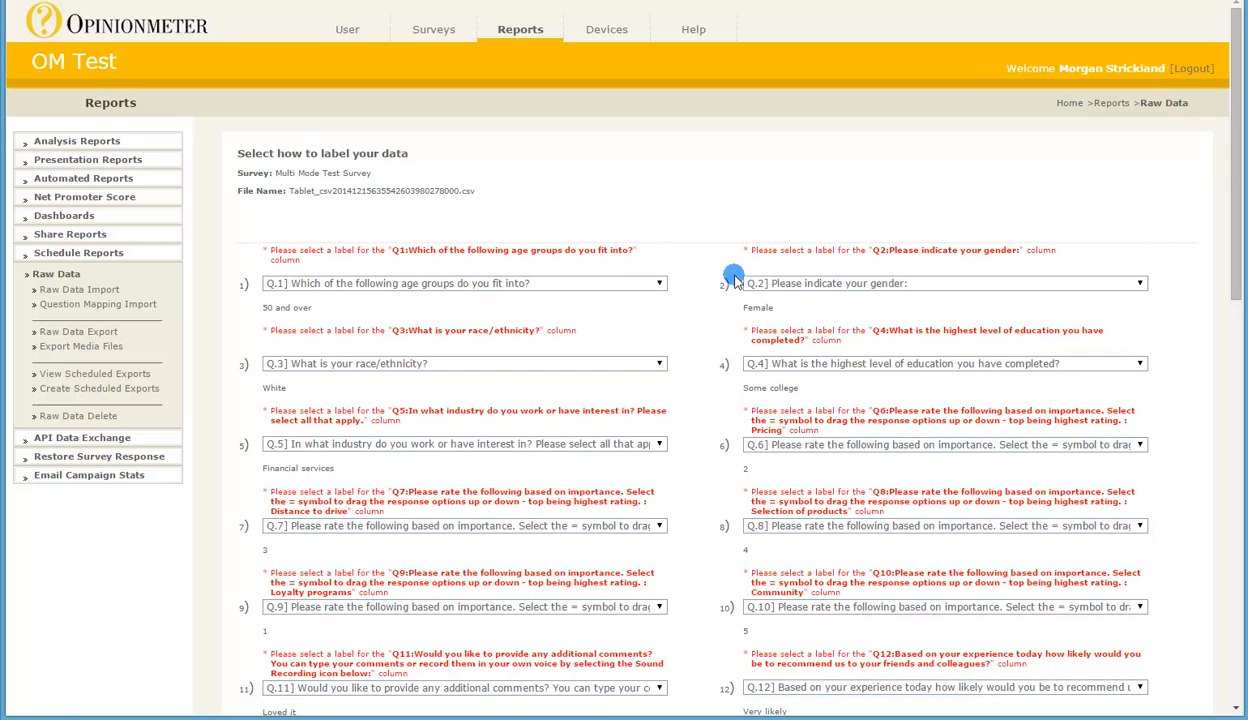
Step: Review the remaining column label mappings through Response Mode and submit the data import
{"action": "scroll", "coordinate": [797, 373], "scroll_direction": "down", "scroll_amount": 4}
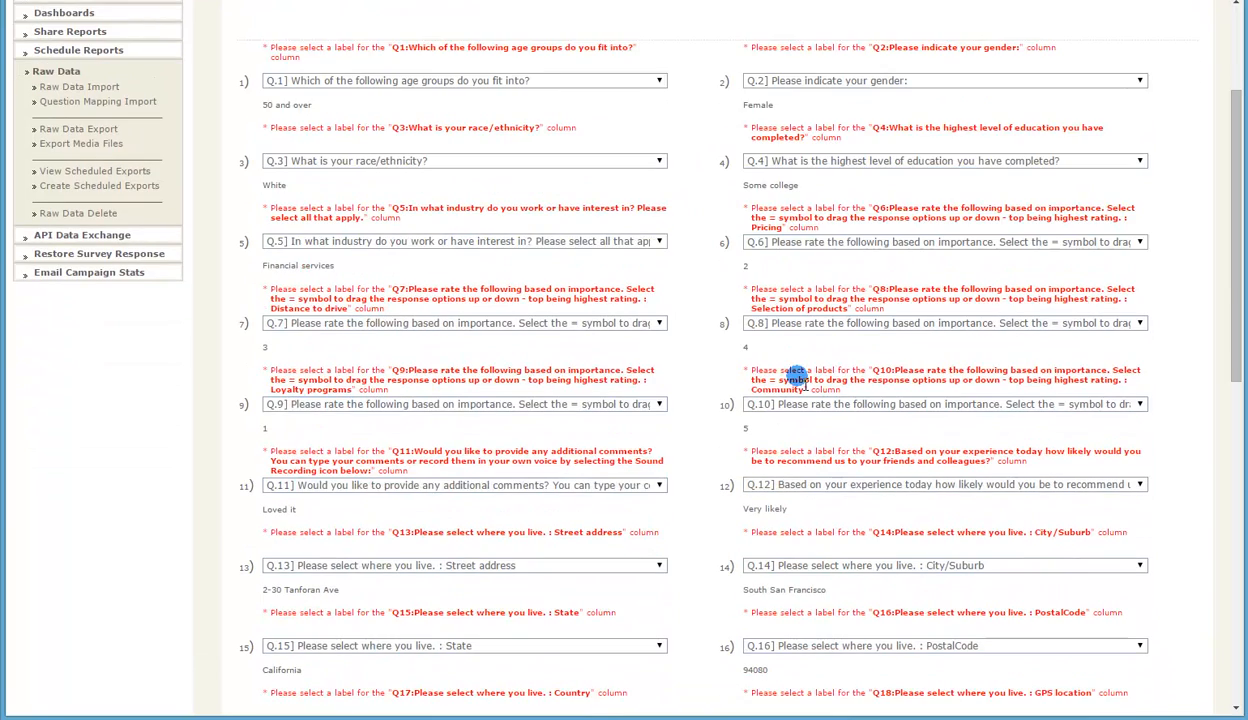
{"action": "scroll", "coordinate": [797, 376], "scroll_direction": "down", "scroll_amount": 4}
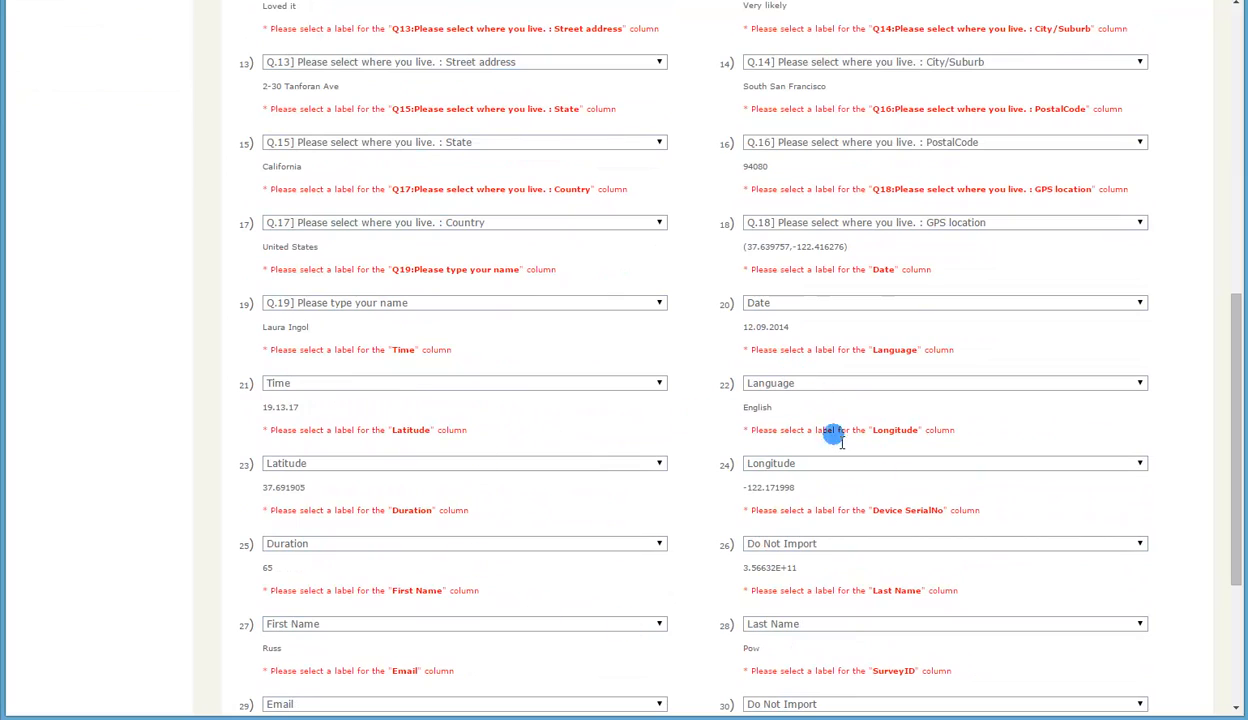
{"action": "scroll", "coordinate": [946, 612], "scroll_direction": "down", "scroll_amount": 3}
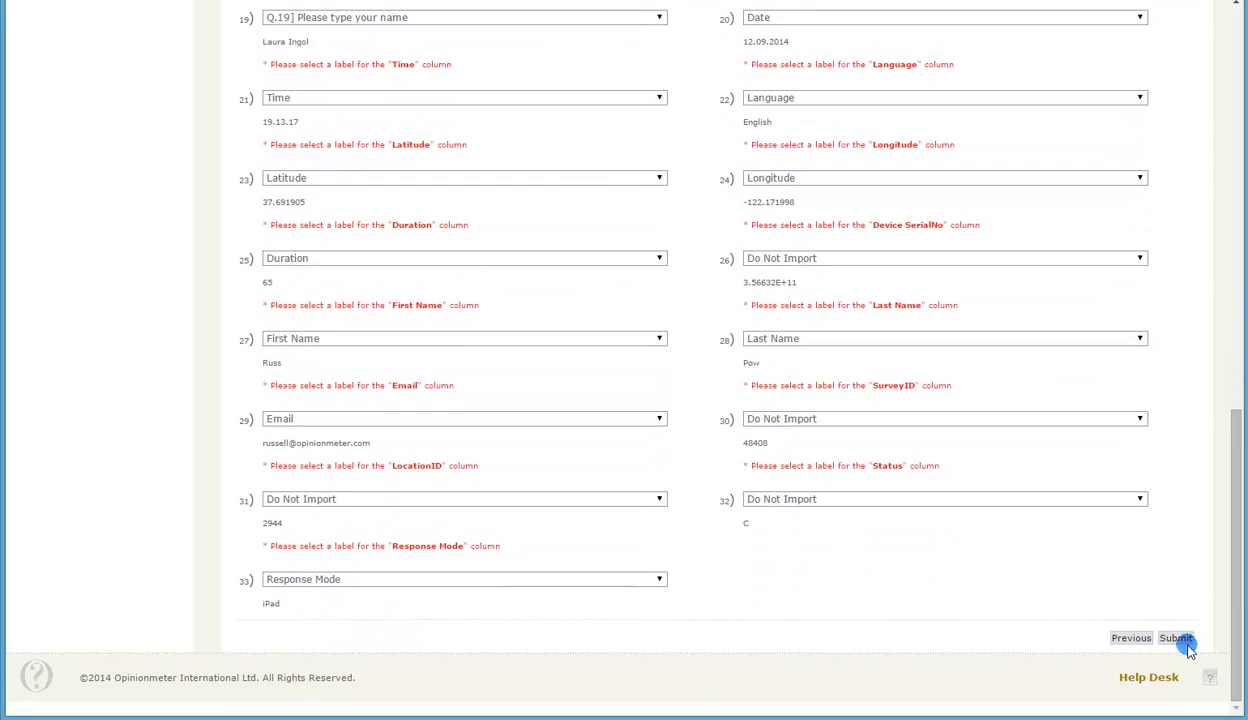
{"action": "left_click", "coordinate": [1180, 639]}
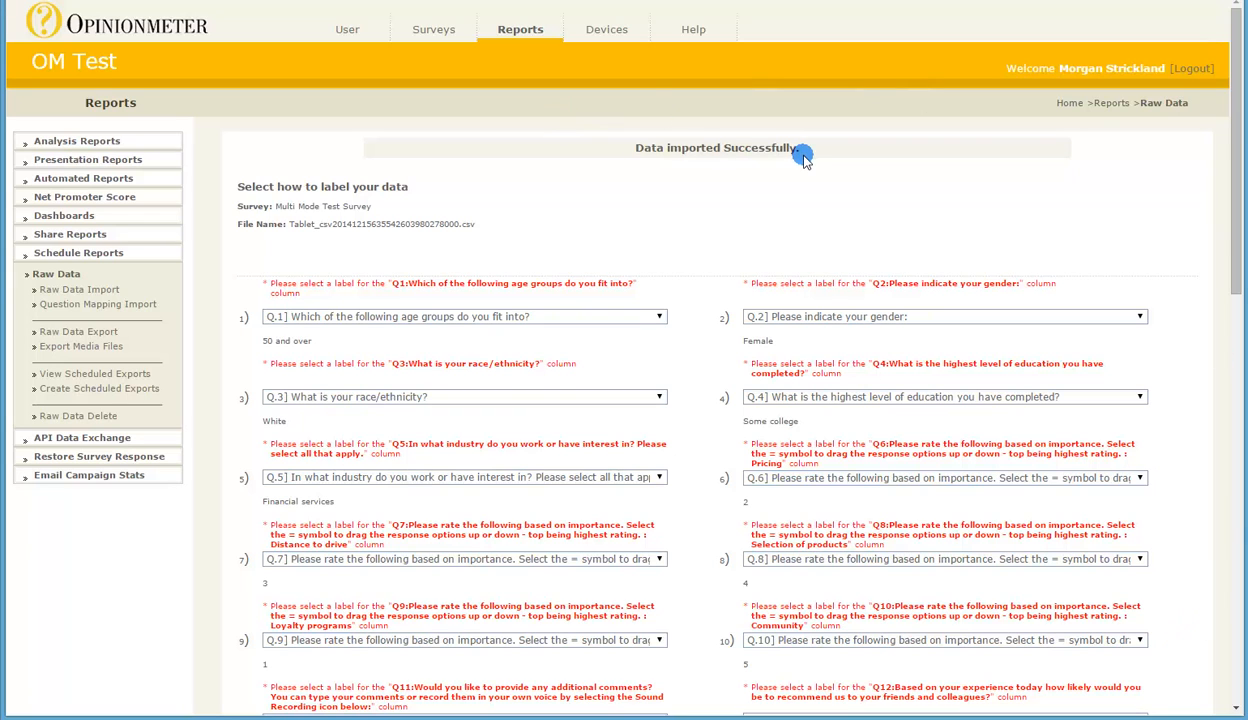
Step: Open the form for creating a new analysis report
{"action": "left_click", "coordinate": [118, 141]}
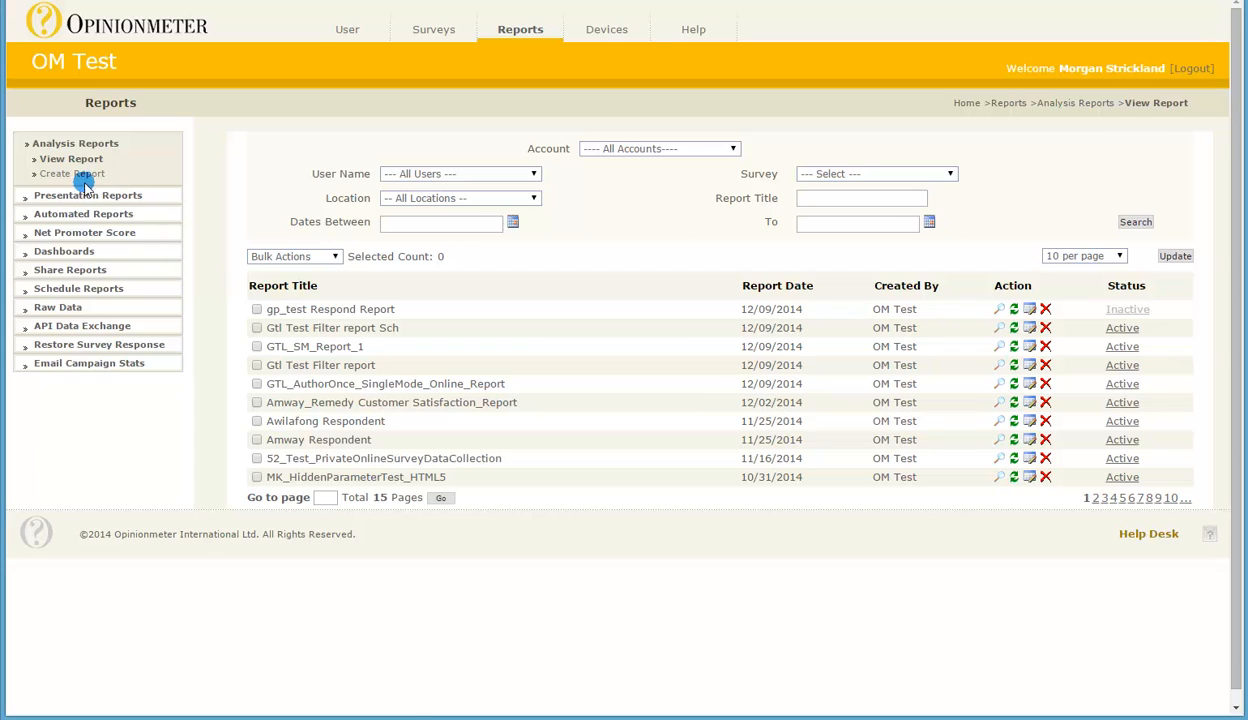
{"action": "left_click", "coordinate": [93, 179]}
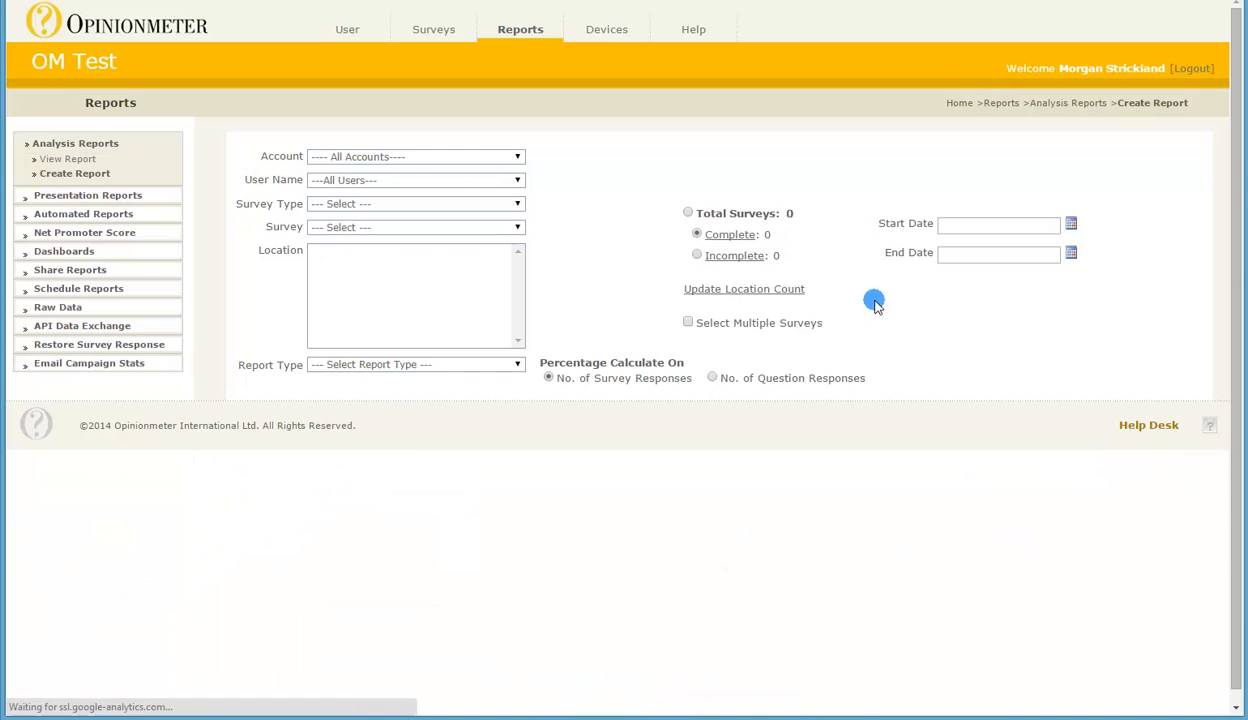